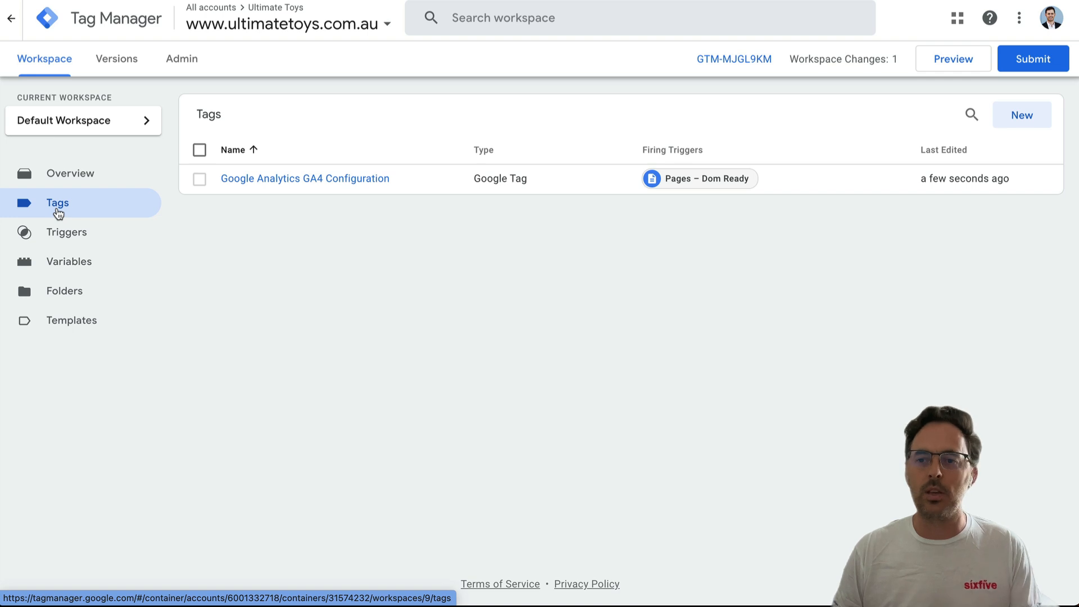
# Start a new tag in the container and set its tag type to Google Tag.
pyautogui.click(1024, 118)
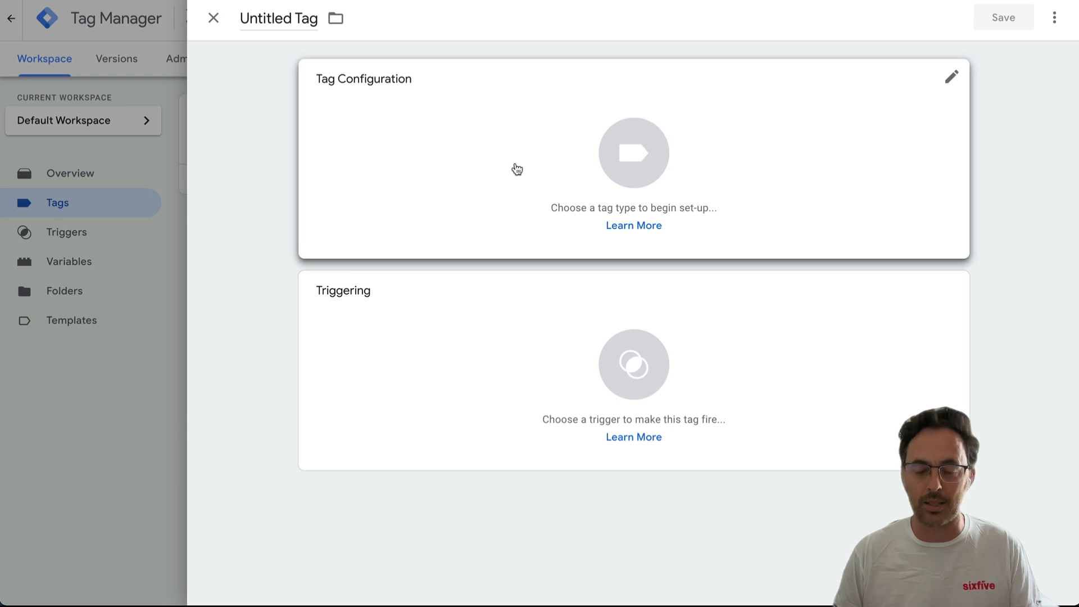
pyautogui.click(517, 170)
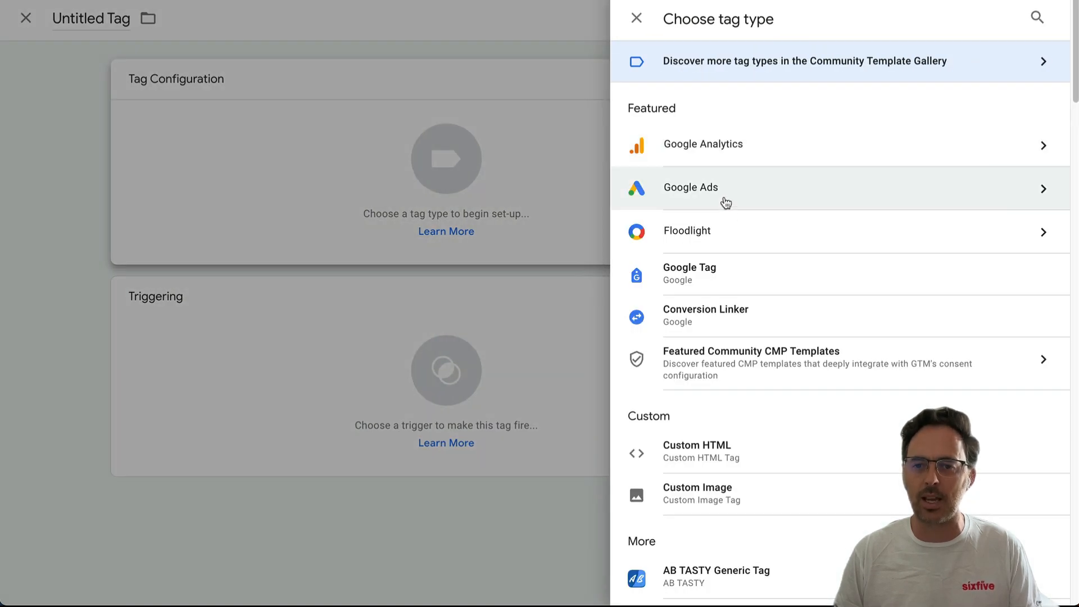
pyautogui.click(716, 147)
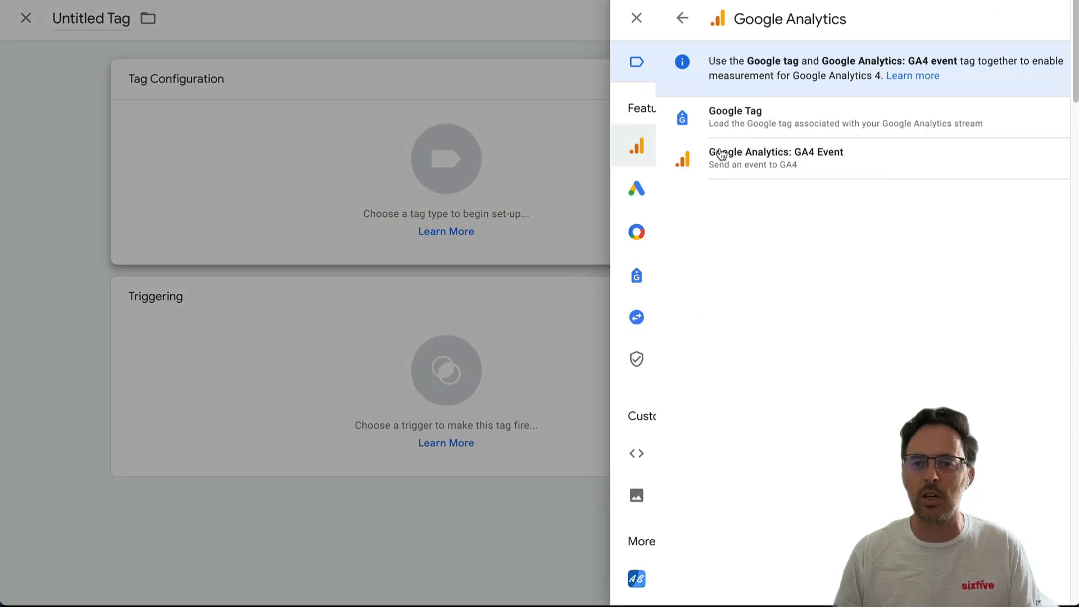
pyautogui.click(757, 164)
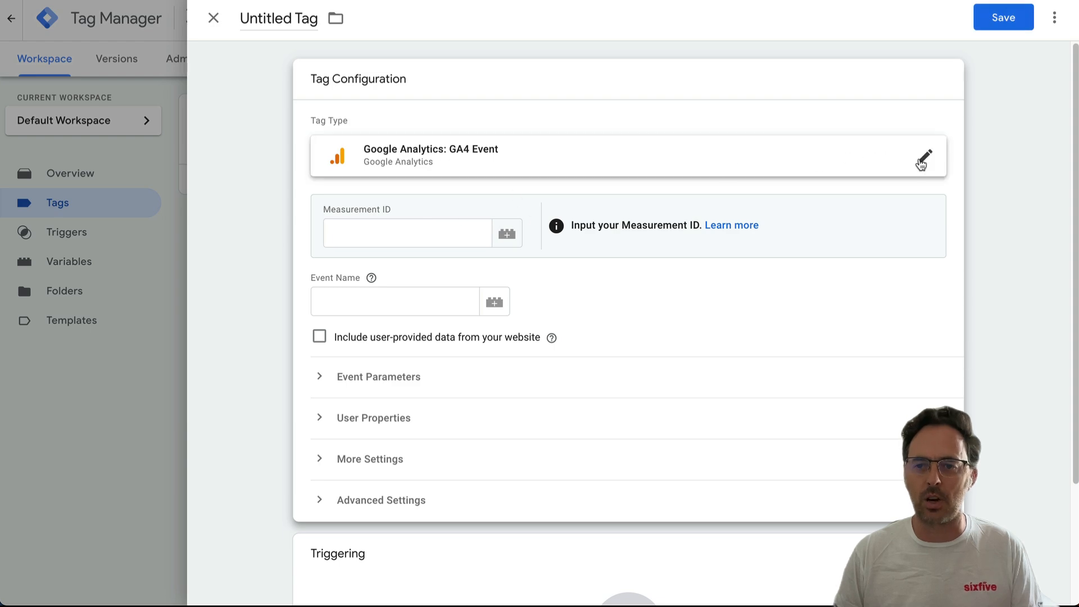
pyautogui.click(922, 163)
pyautogui.click(729, 149)
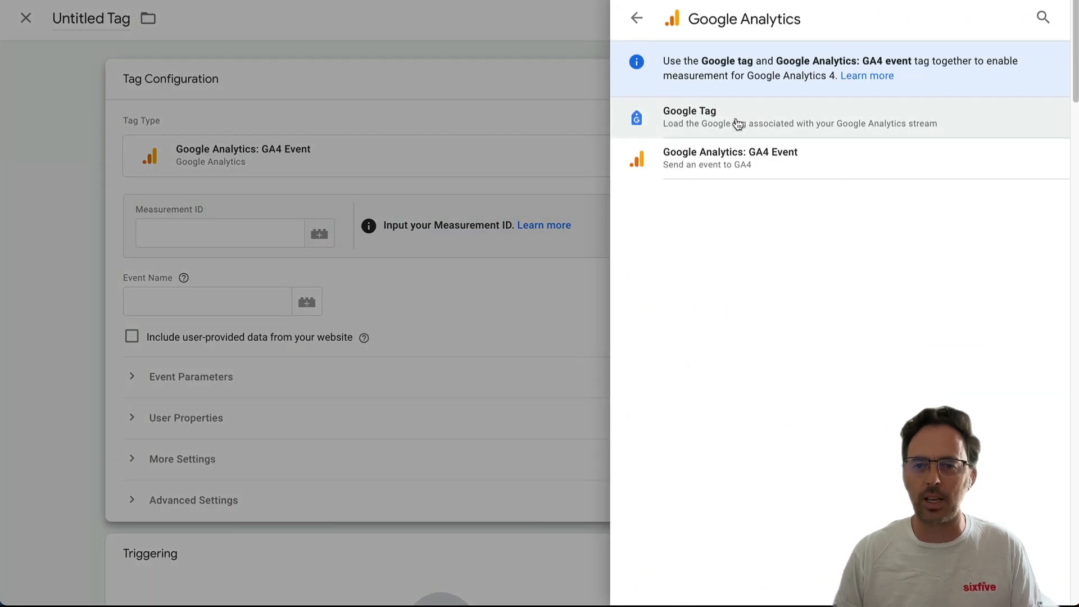
pyautogui.click(698, 121)
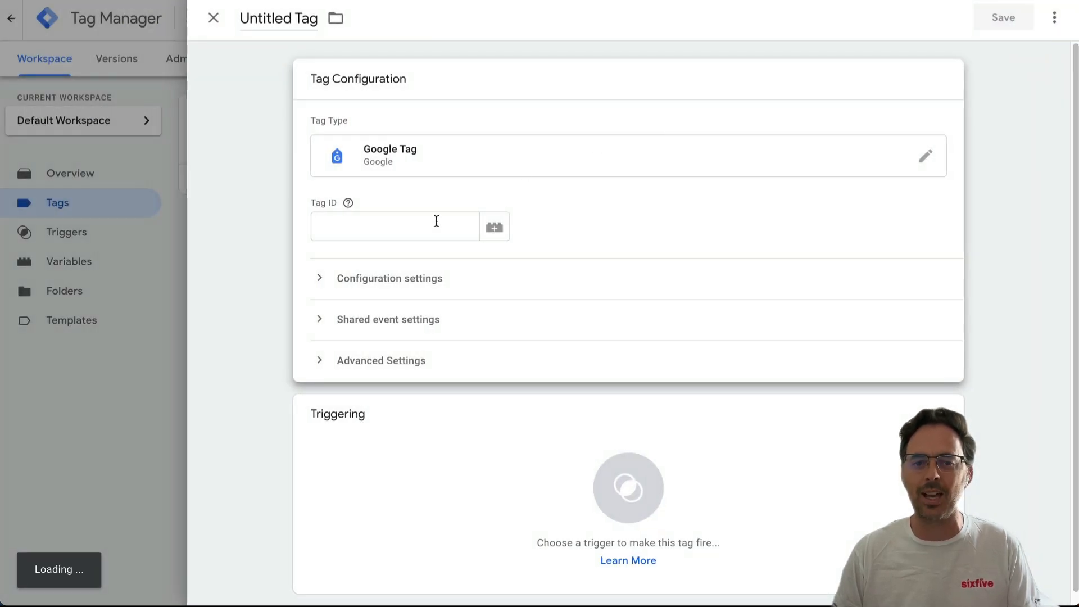
# Add the All Pages page view trigger to the untitled Google Tag.
pyautogui.click(374, 225)
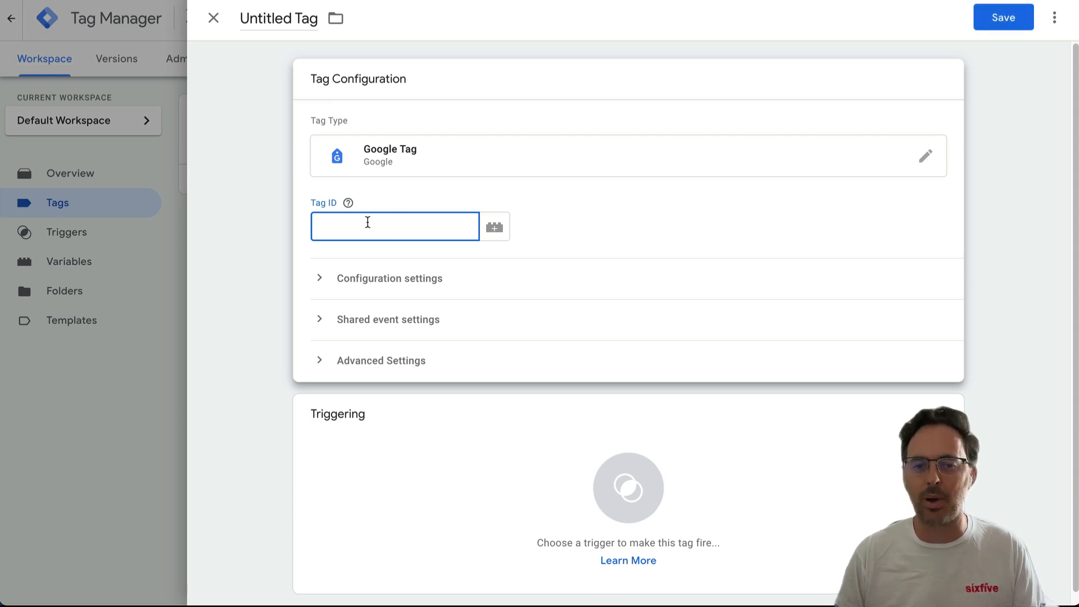
pyautogui.click(457, 466)
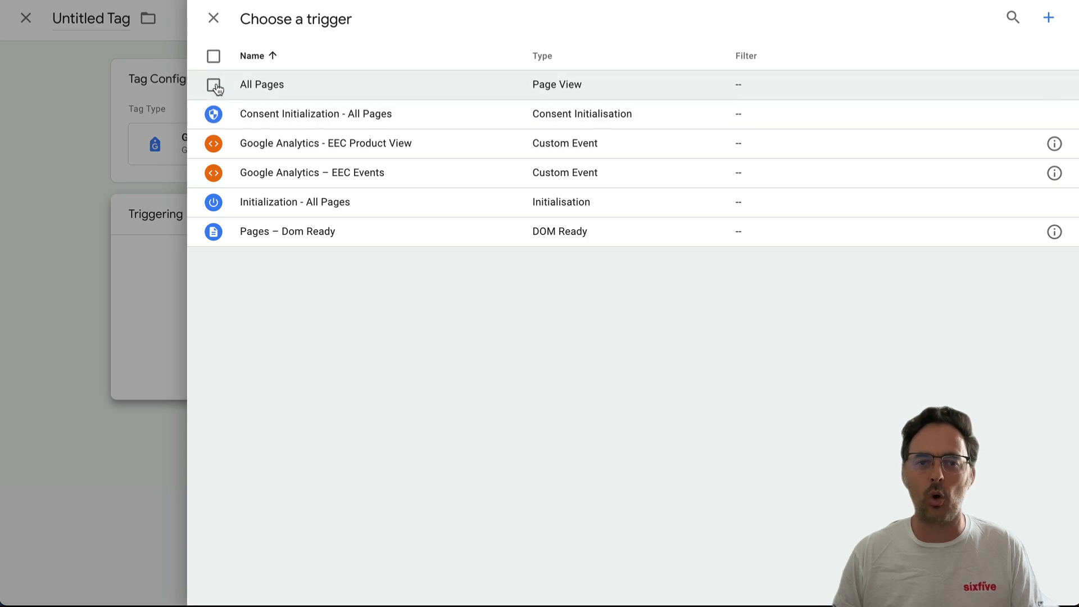
pyautogui.click(214, 86)
pyautogui.click(1029, 19)
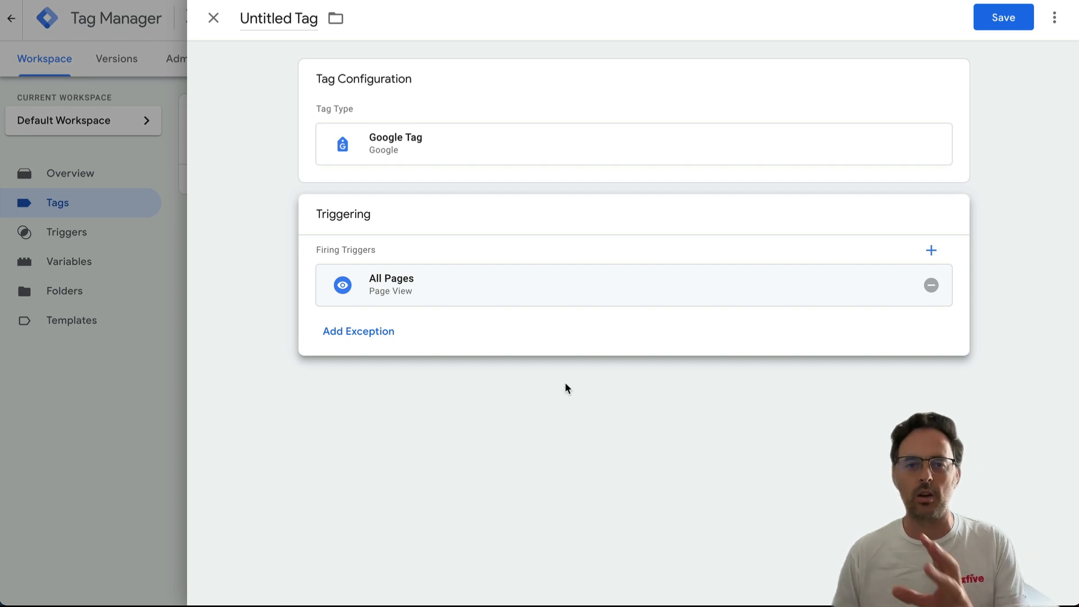
# Name the tag "Google Analytics v4 Config", and close it discarding the changes.
pyautogui.click(282, 16)
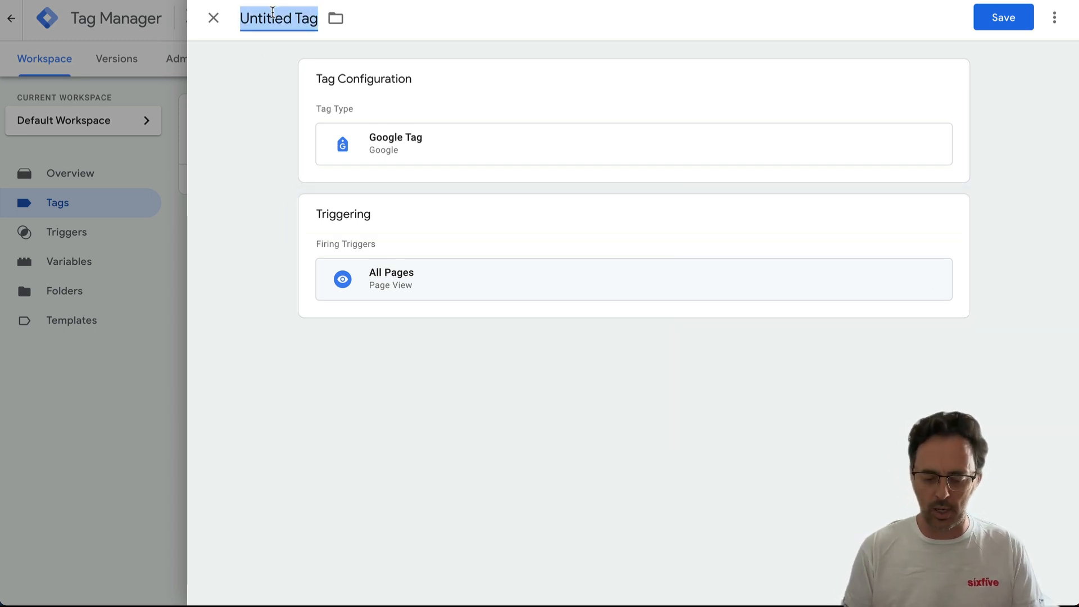
pyautogui.write('Google Analytic')
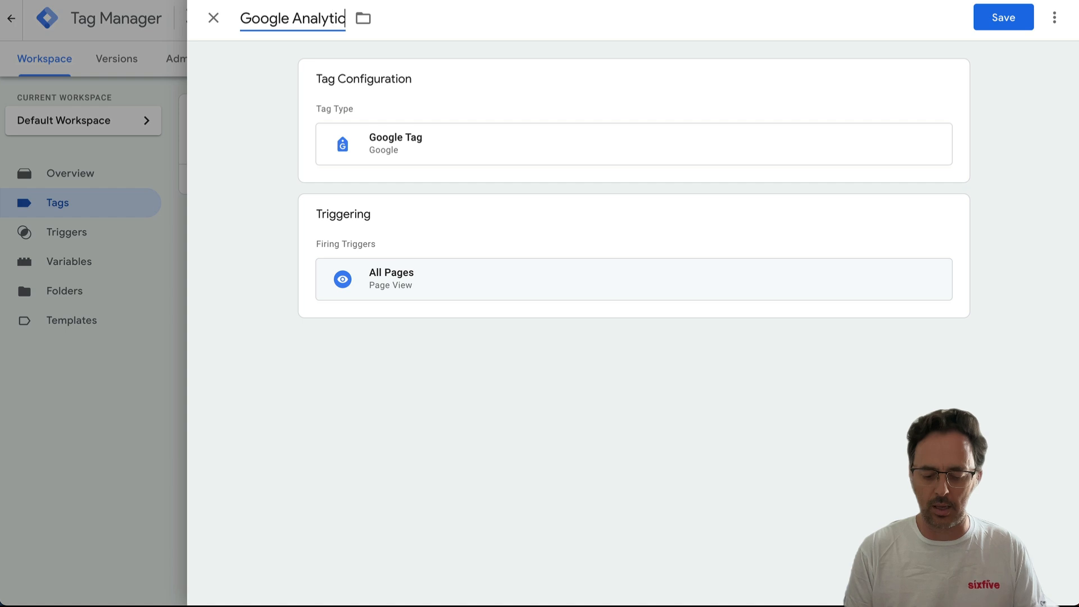
pyautogui.write('s v4 Config')
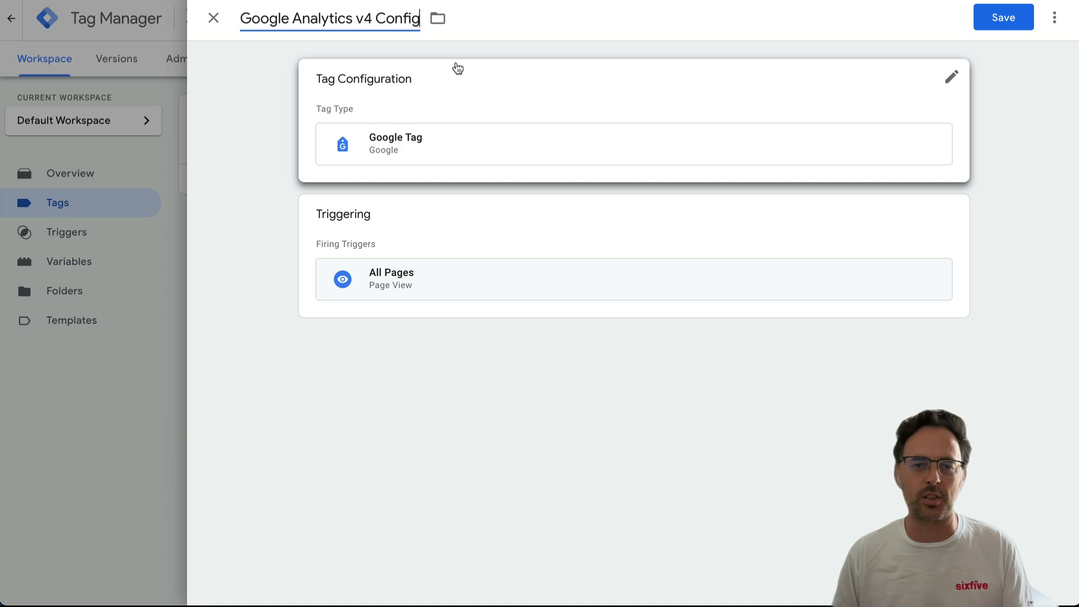
pyautogui.click(214, 17)
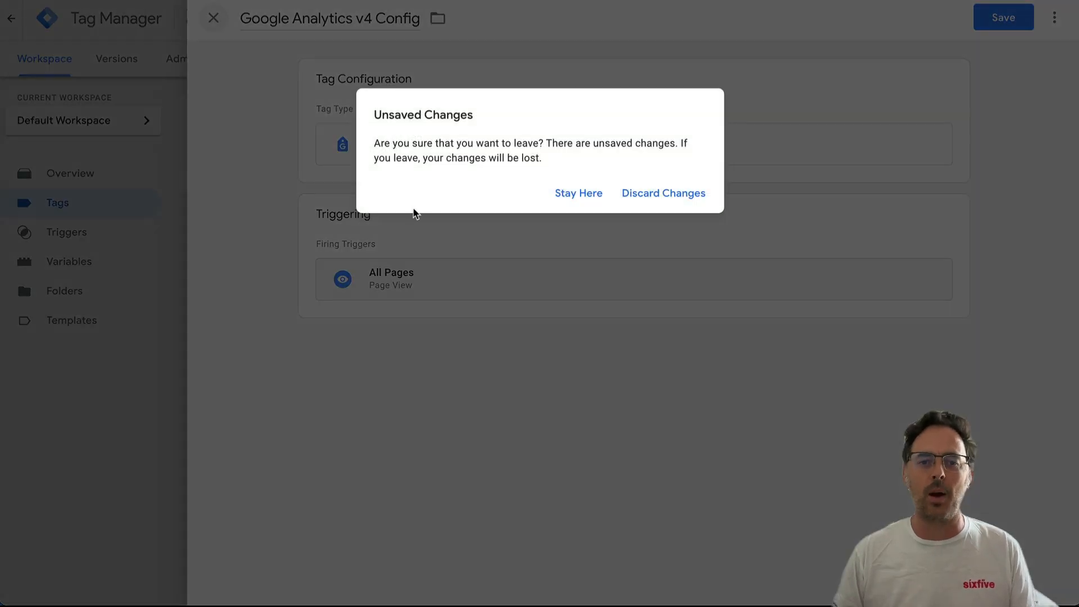
pyautogui.click(618, 193)
# Review the existing Google Analytics GA4 Configuration tag, and open the container's installation code.
pyautogui.click(304, 178)
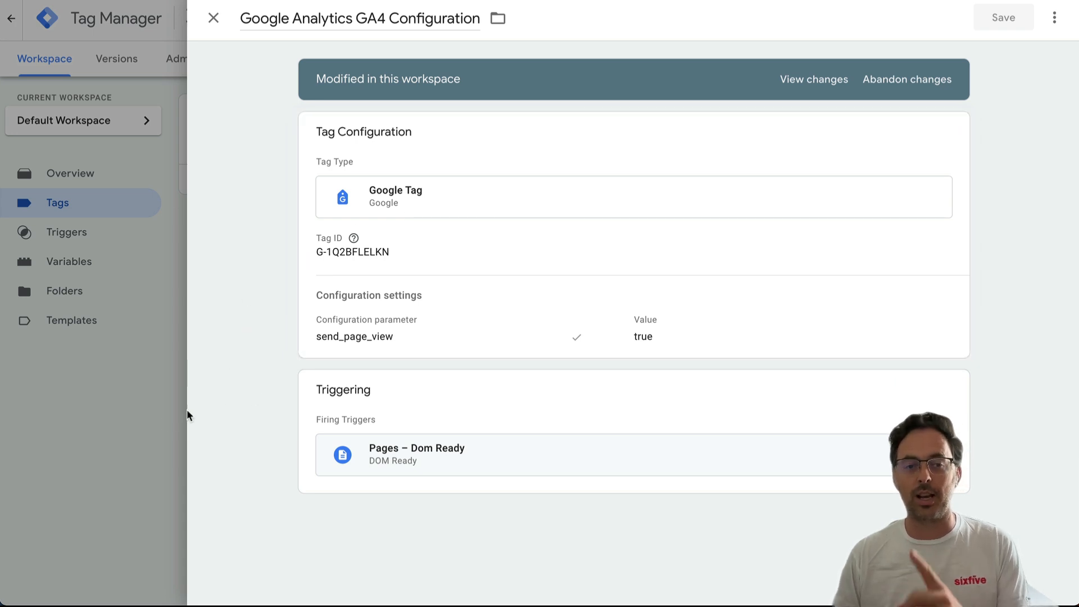
pyautogui.click(162, 434)
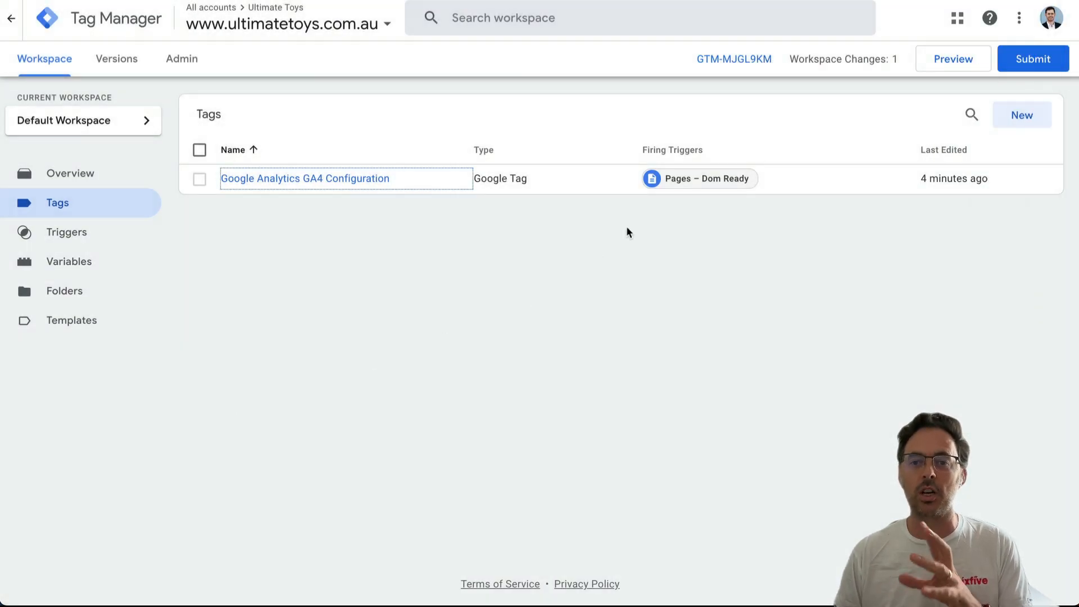
pyautogui.click(706, 60)
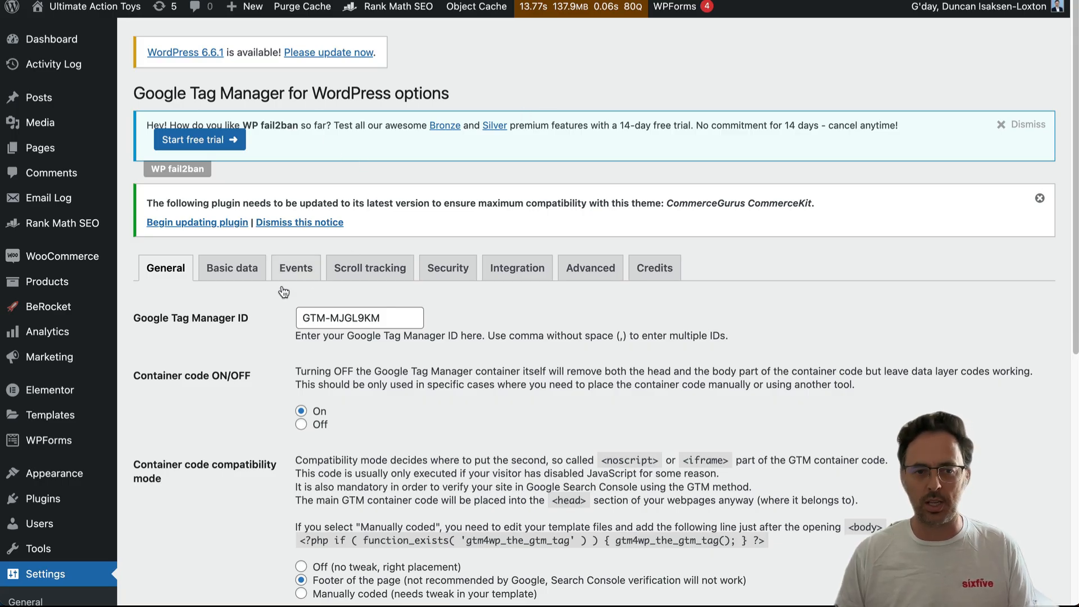
# Look through the plugin's general settings in WordPress, and find GTM4WP among the installed plugins.
pyautogui.scroll(-5, 203, 371)
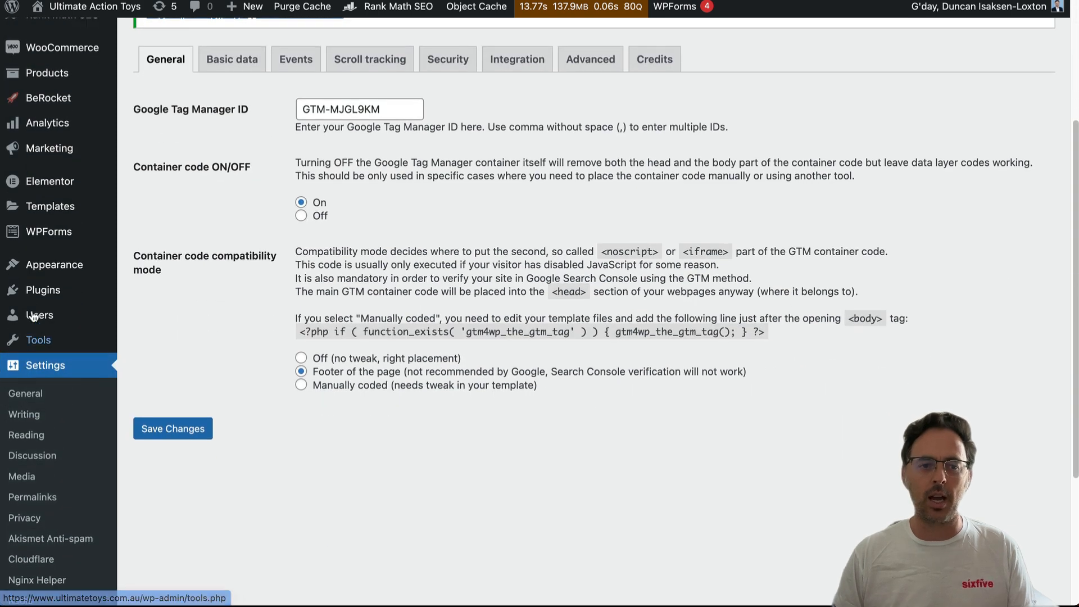
pyautogui.moveTo(107, 292)
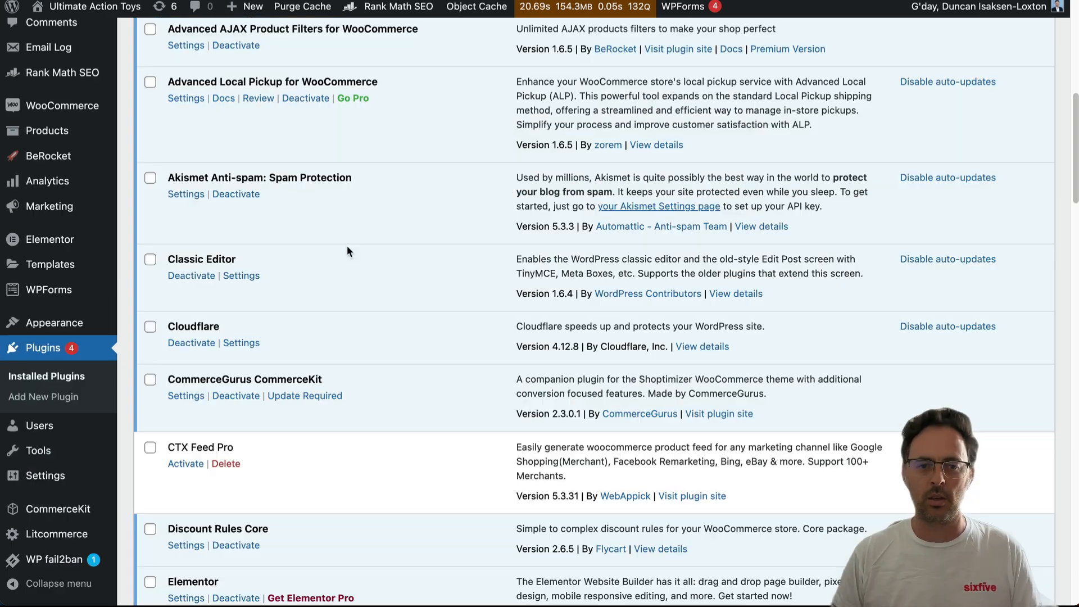
pyautogui.scroll(-8, 349, 246)
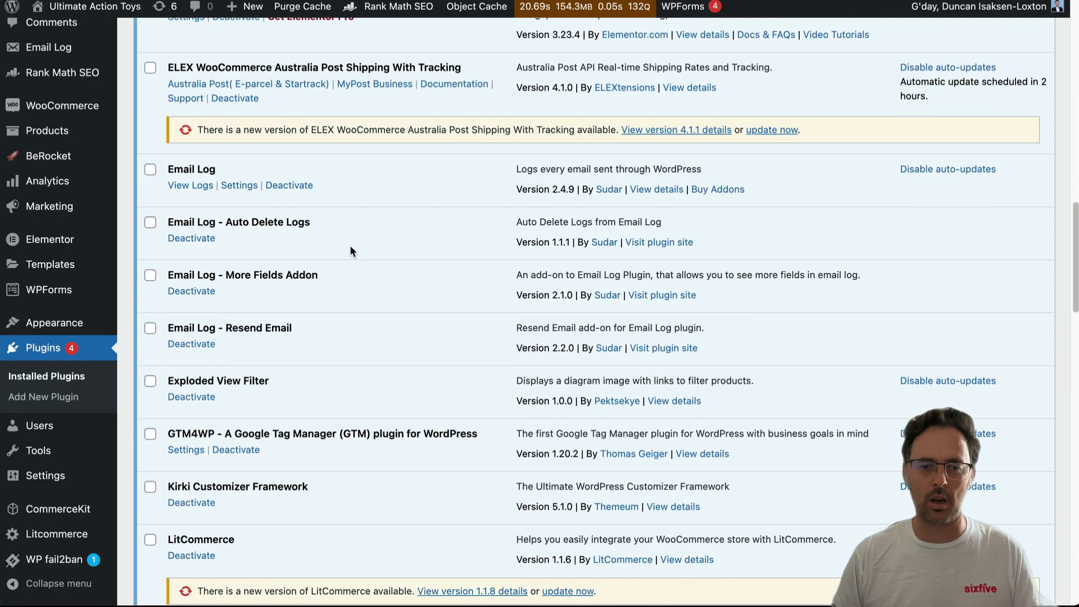
pyautogui.scroll(-6, 350, 245)
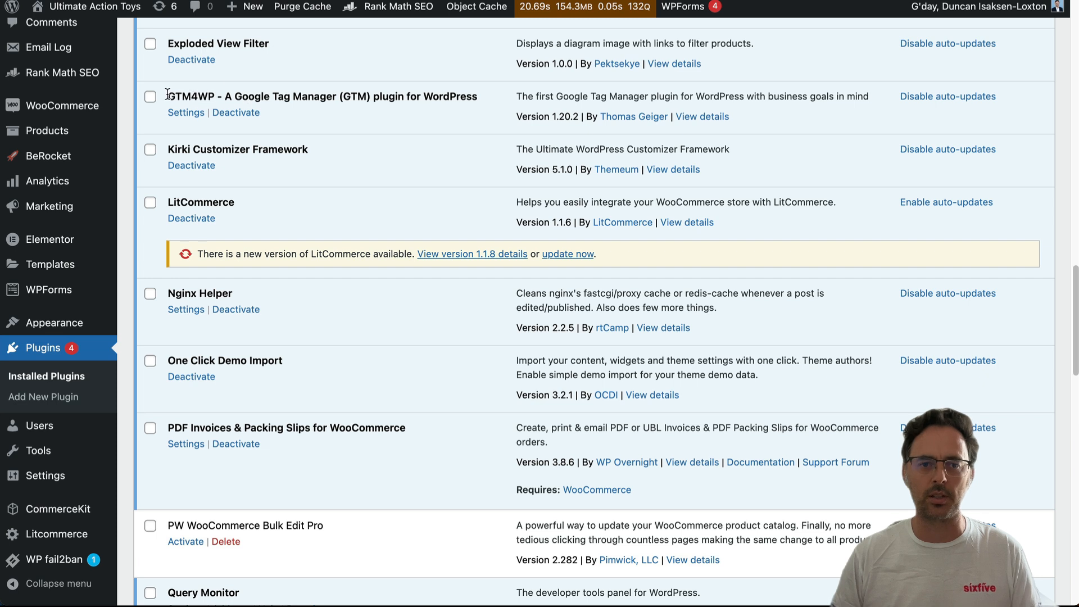
pyautogui.moveTo(168, 96); pyautogui.dragTo(215, 96)
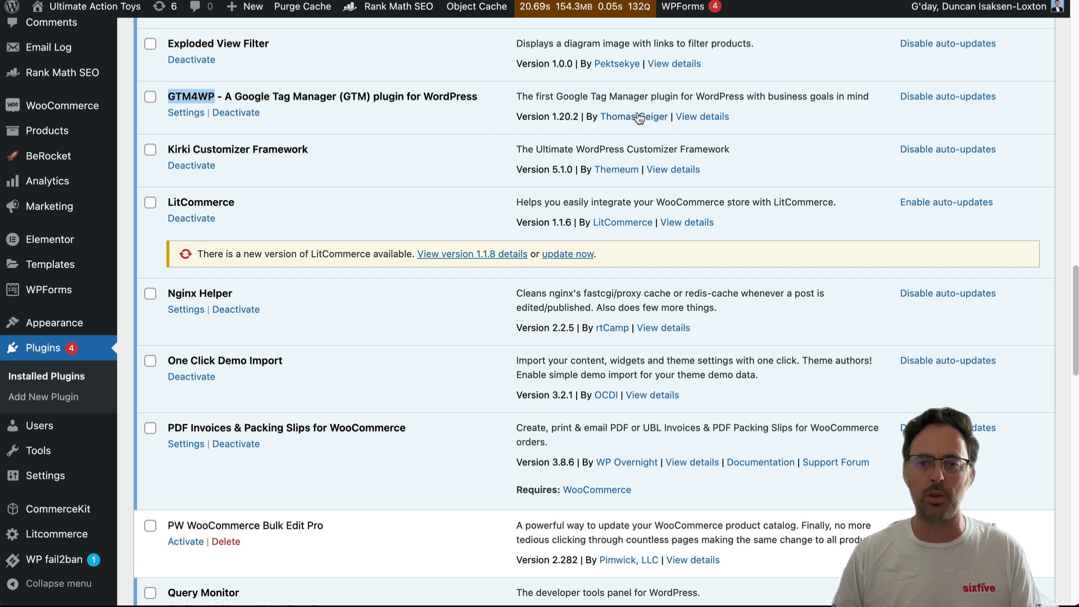
# Visit the GTM4WP plugin's website, and return to the Google Tag Manager for WordPress options.
pyautogui.click(635, 117)
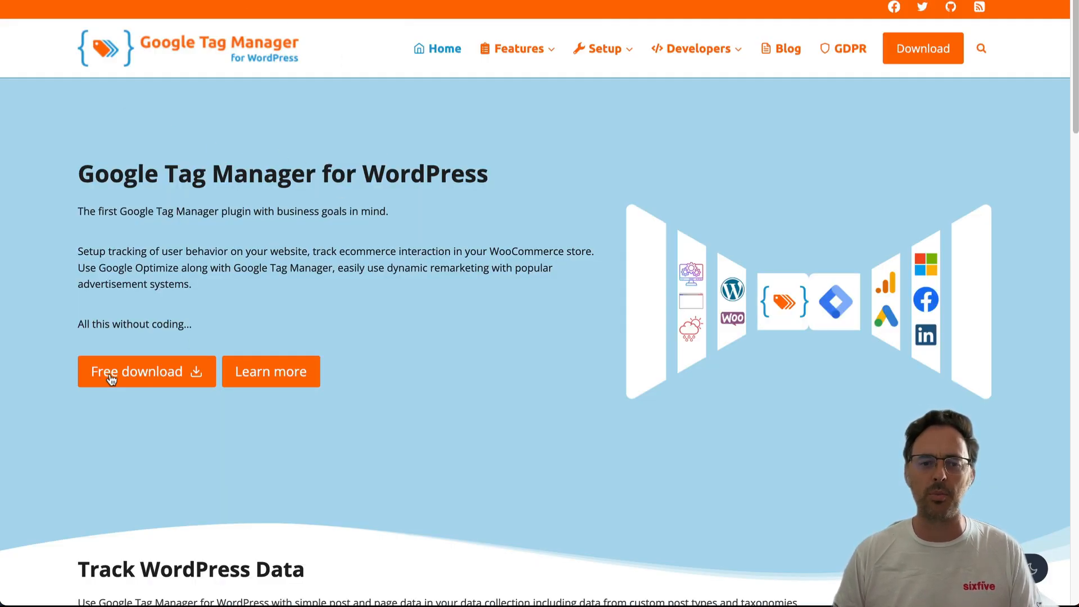
pyautogui.click(271, 371)
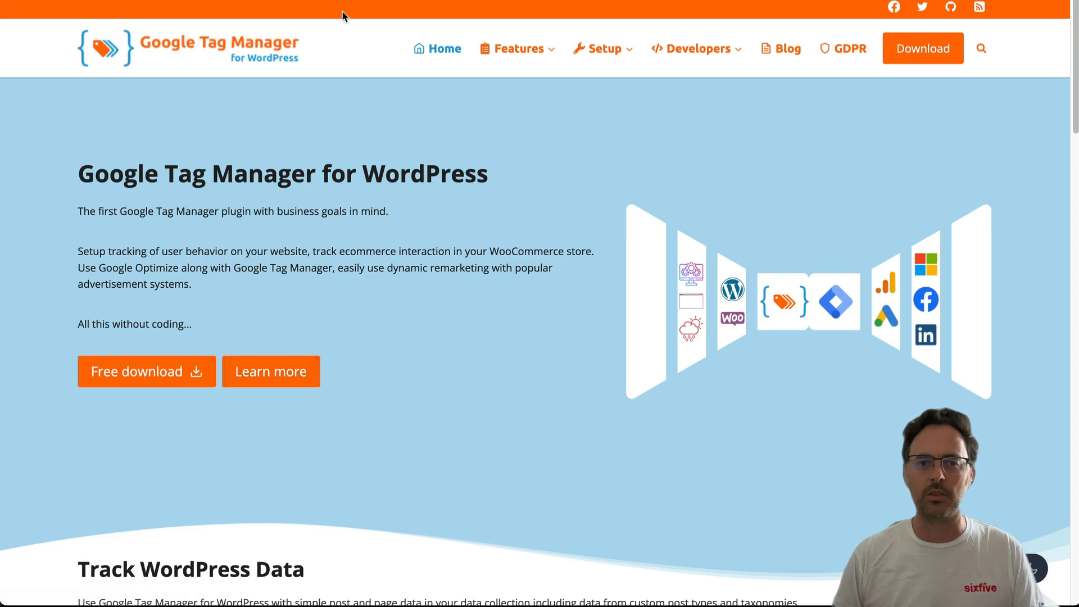
pyautogui.press('super+Left')
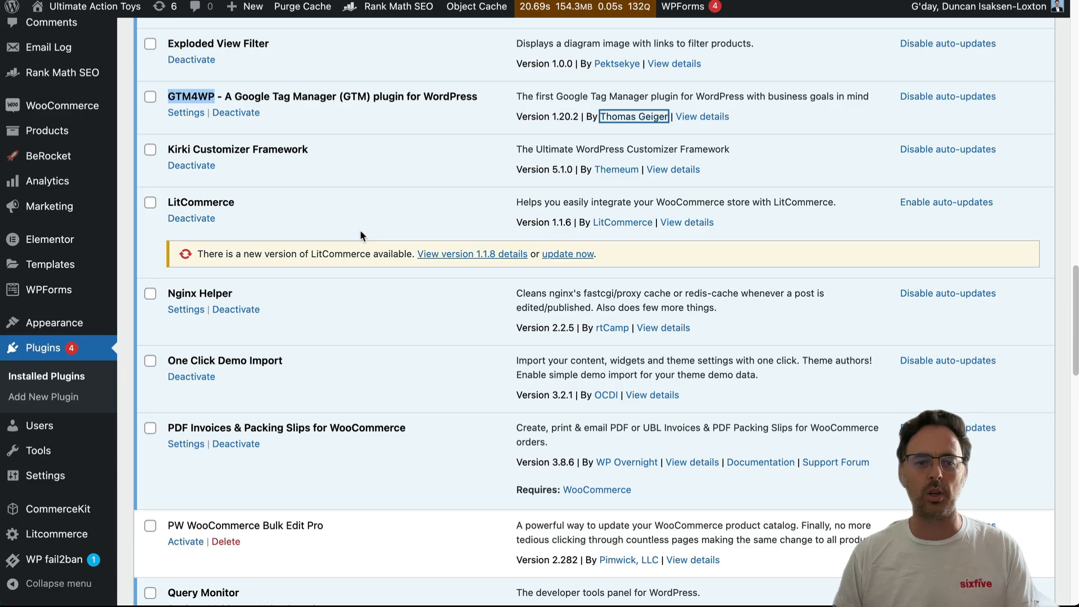
pyautogui.click(248, 341)
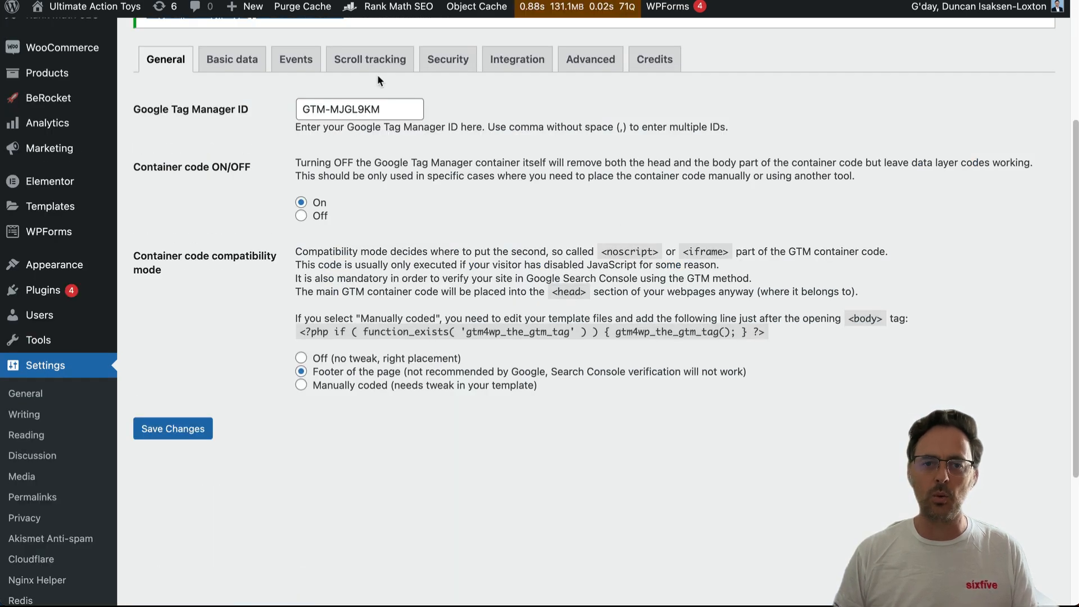
# Compare the plugin's Google Tag Manager ID with the container ID in Tag Manager's noscript installation code.
pyautogui.moveTo(391, 111); pyautogui.dragTo(275, 111)
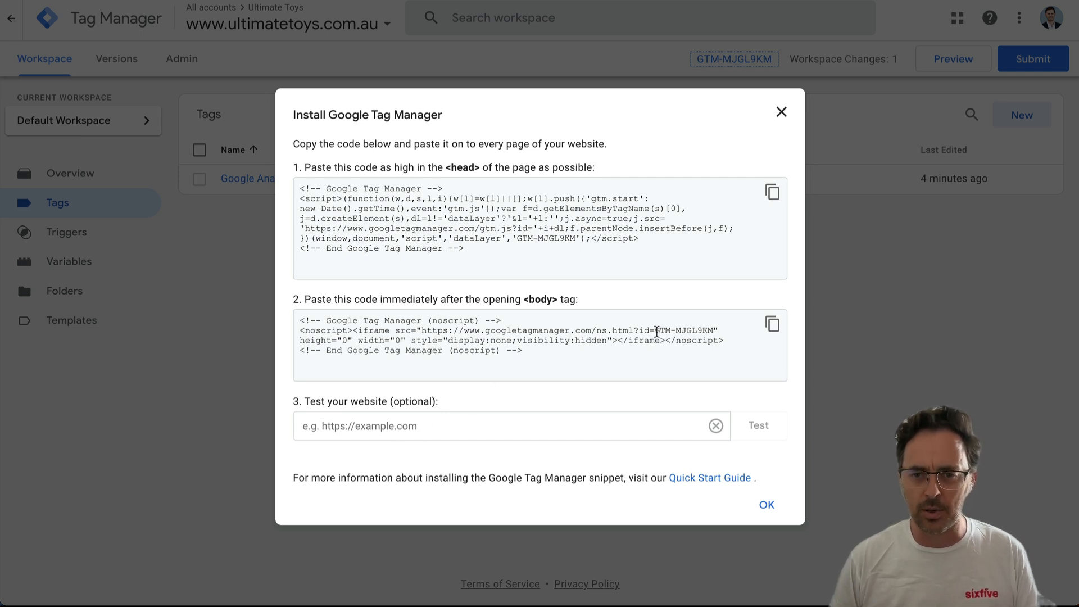
pyautogui.moveTo(655, 331); pyautogui.dragTo(713, 331)
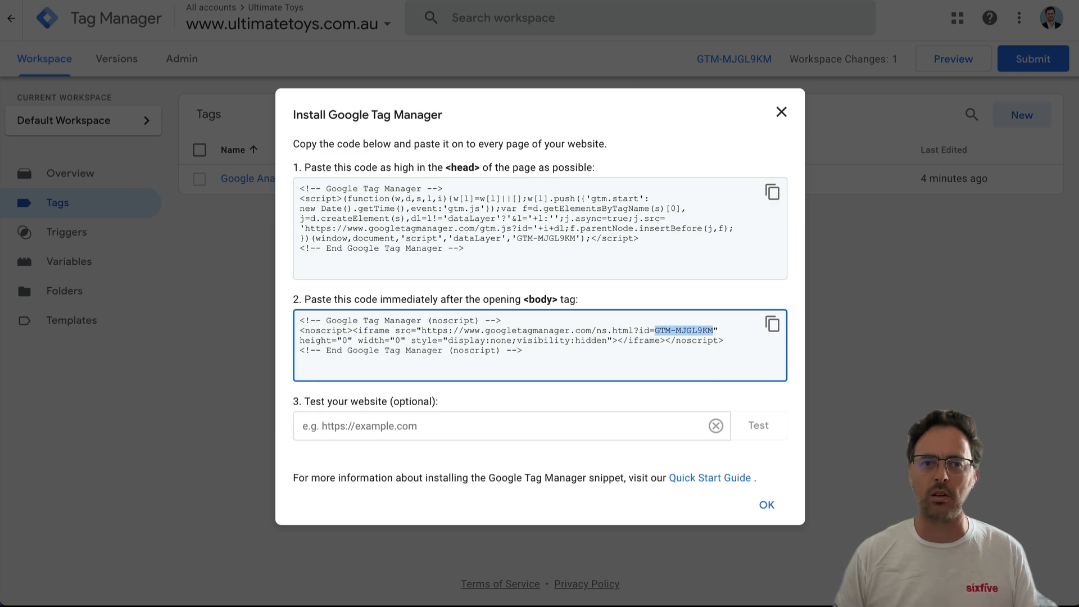
pyautogui.click(478, 2)
pyautogui.click(397, 102)
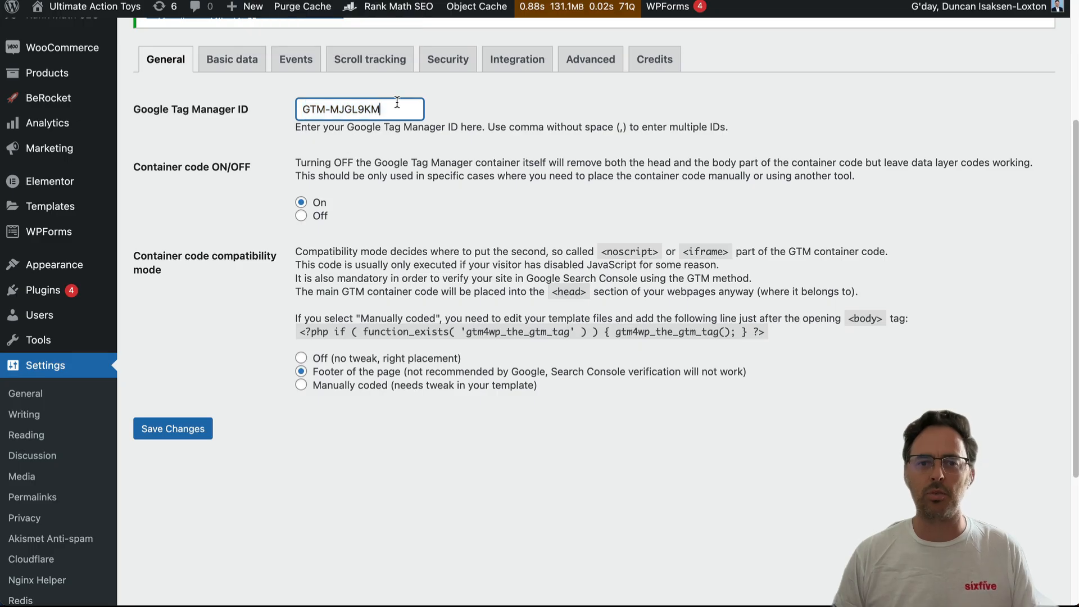
# Set the container code to On, and highlight the Off option of the container code compatibility mode.
pyautogui.click(302, 204)
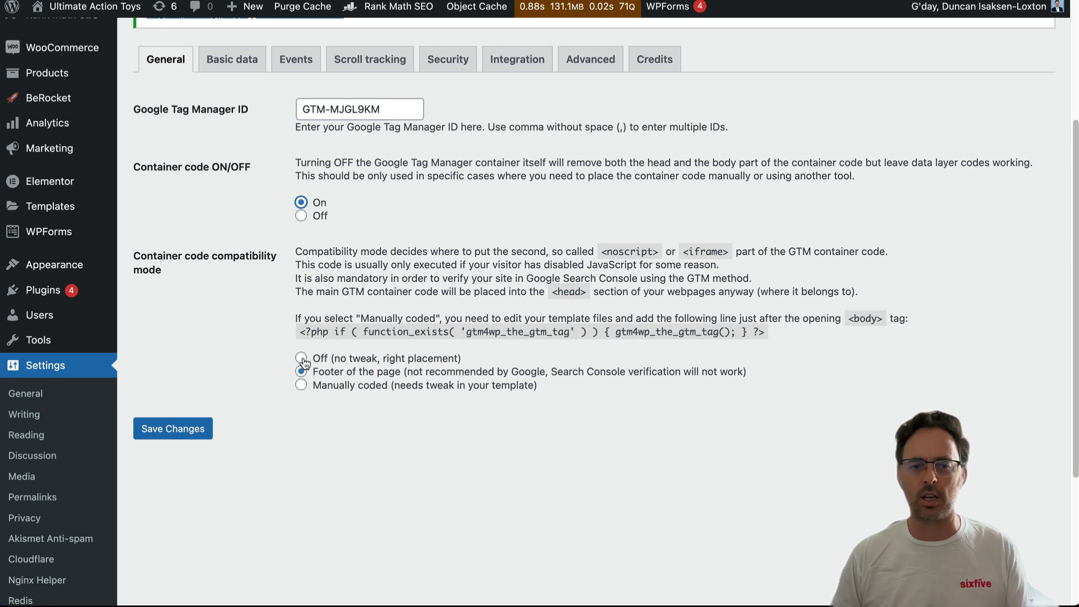
pyautogui.moveTo(313, 360); pyautogui.dragTo(331, 358)
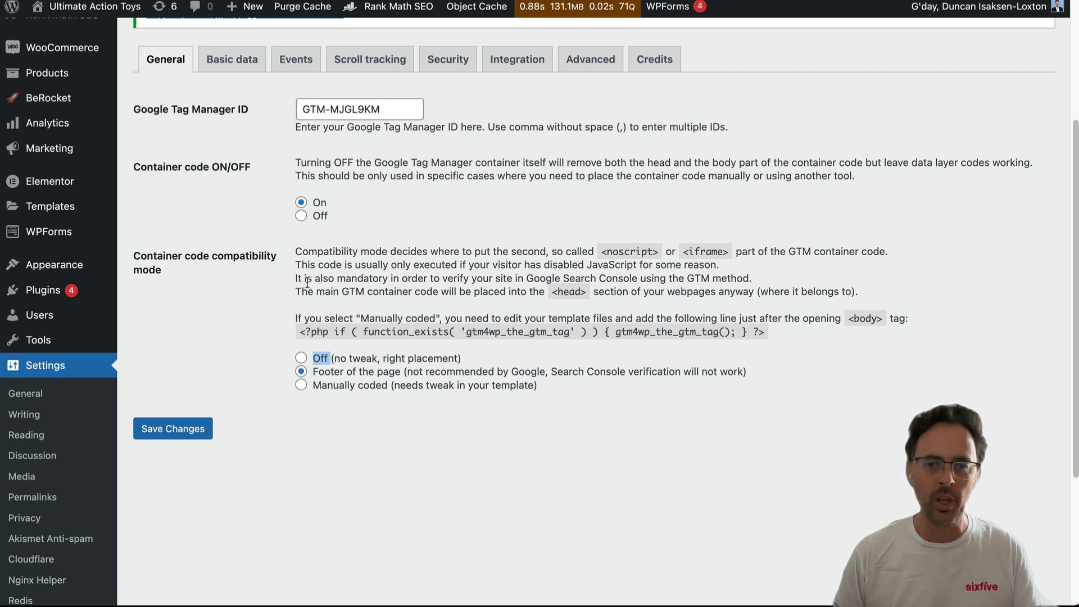
# Examine the plugin's WooCommerce integration settings, from Track e-commerce through Use SKU instead of ID.
pyautogui.scroll(5, 379, 310)
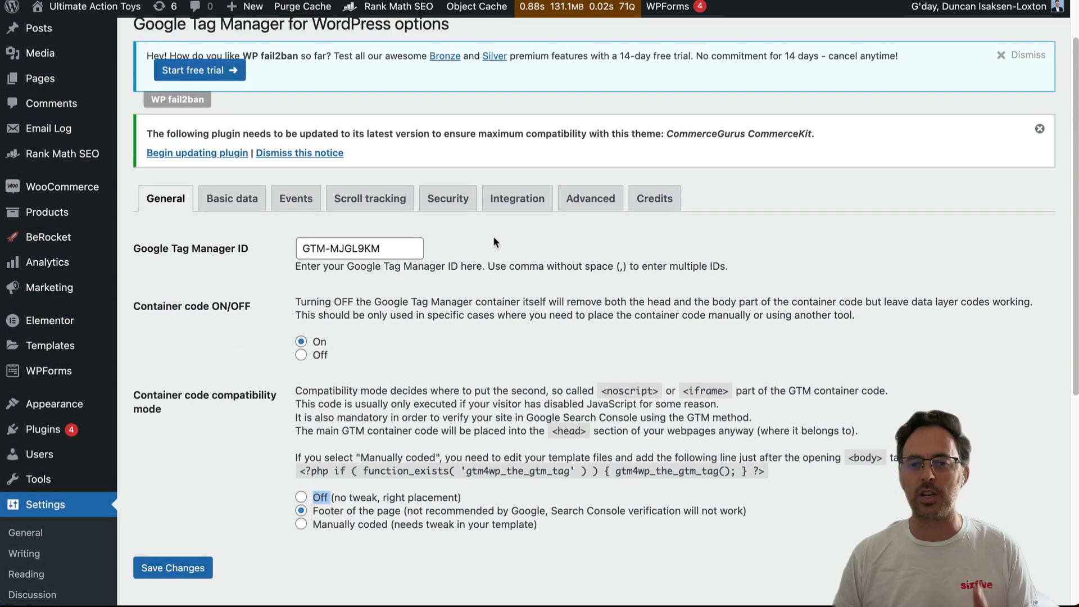
pyautogui.click(513, 205)
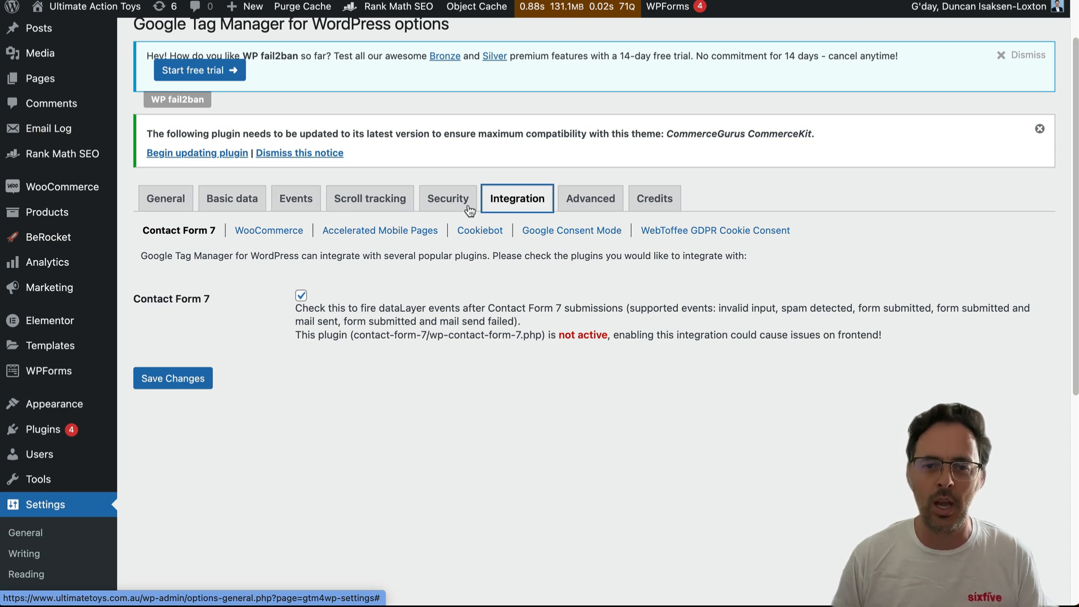
pyautogui.click(271, 235)
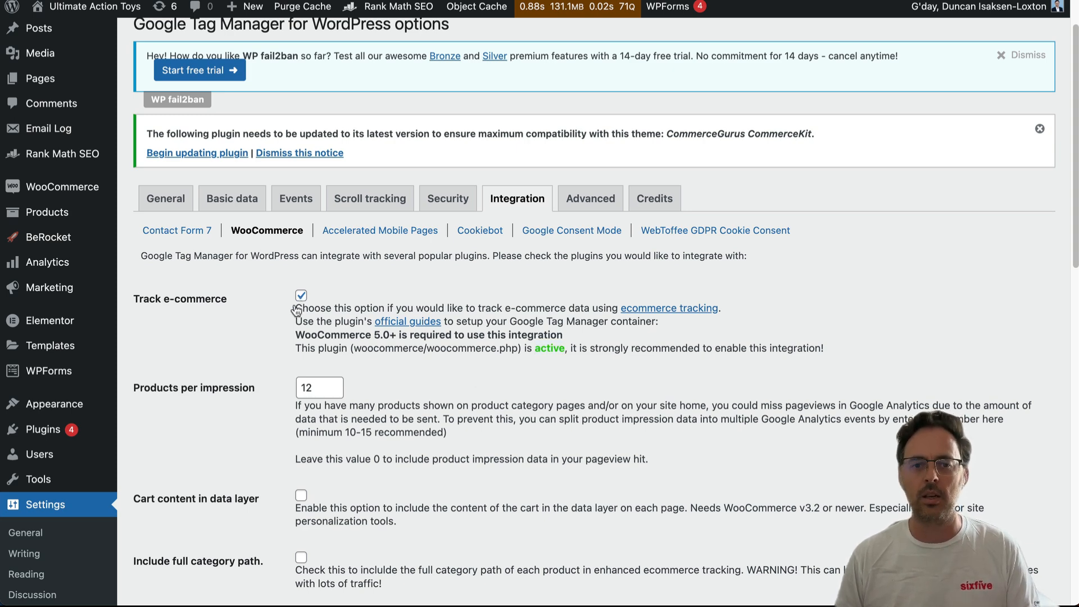
pyautogui.scroll(-15, 281, 332)
pyautogui.scroll(12, 263, 433)
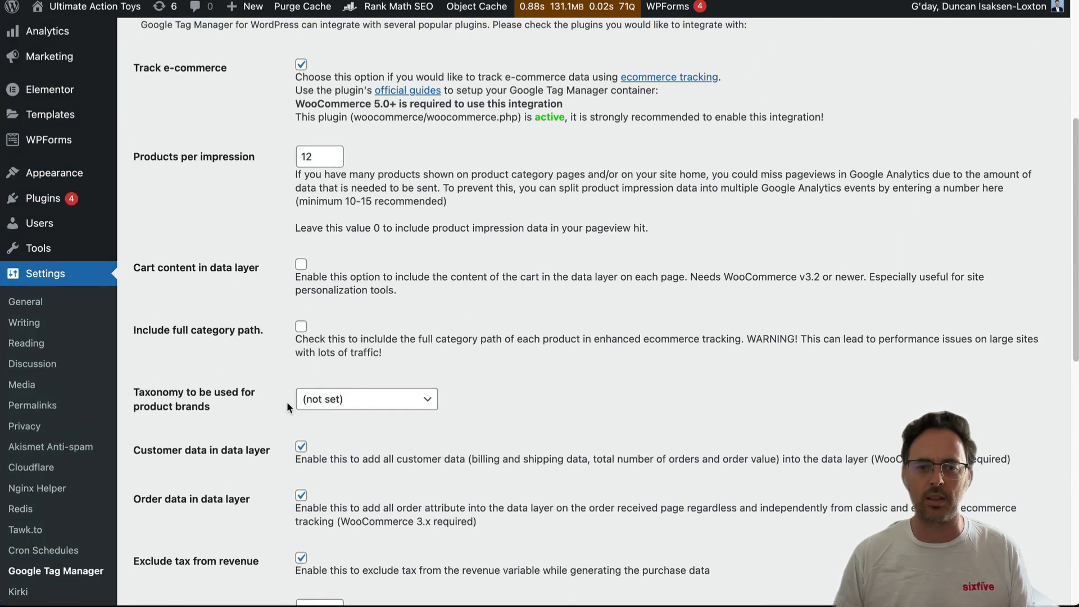
pyautogui.scroll(-7, 287, 402)
pyautogui.scroll(-4, 287, 402)
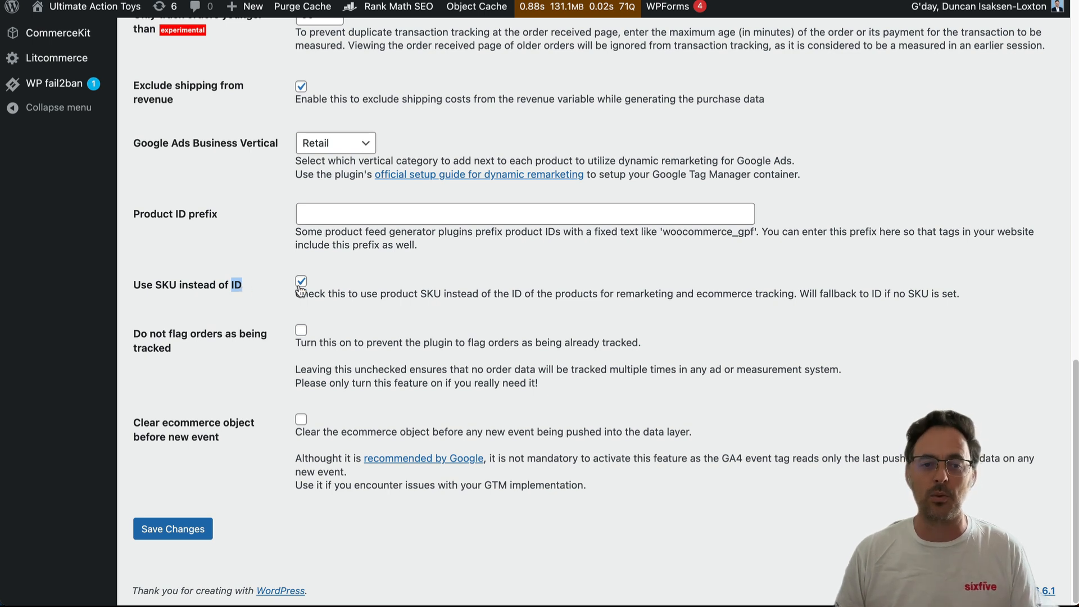
# Review the plugin's remaining WooCommerce tracking options, and close the Install Google Tag Manager instructions in Tag Manager.
pyautogui.scroll(1, 242, 341)
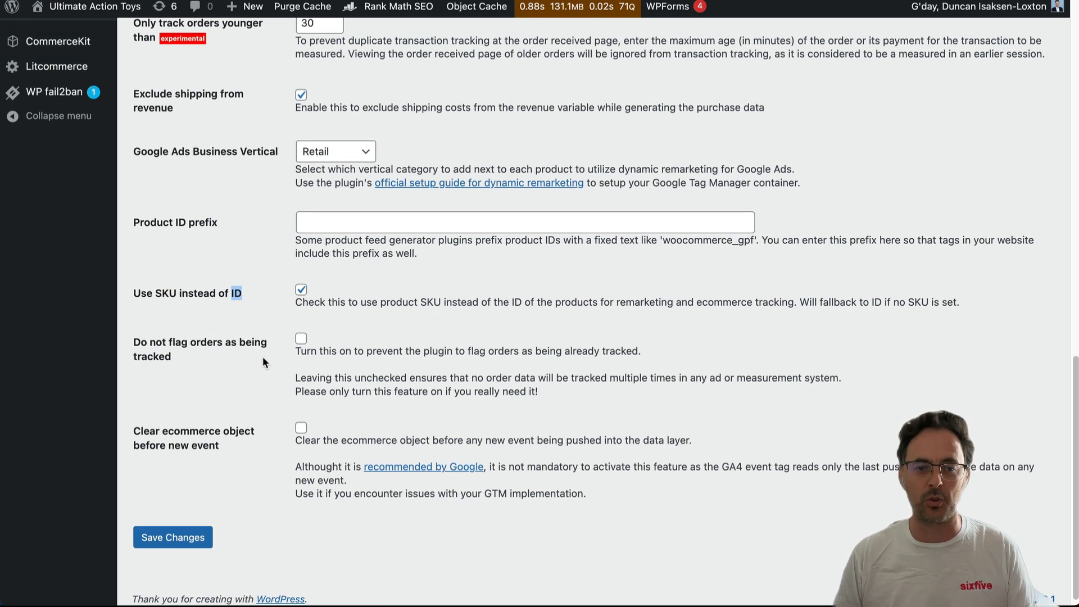
pyautogui.scroll(15, 253, 432)
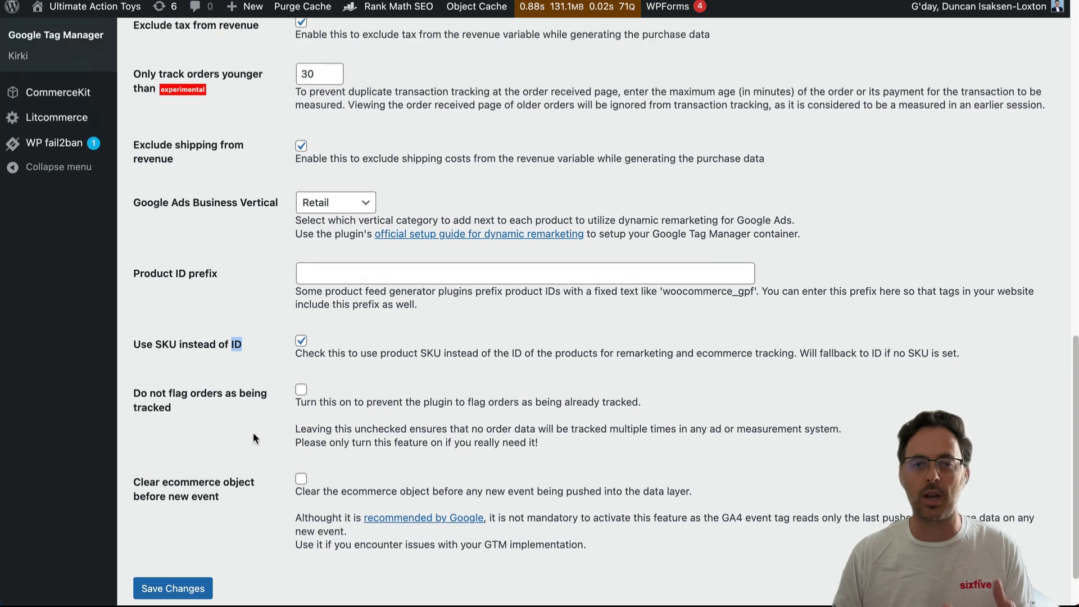
pyautogui.scroll(6, 253, 432)
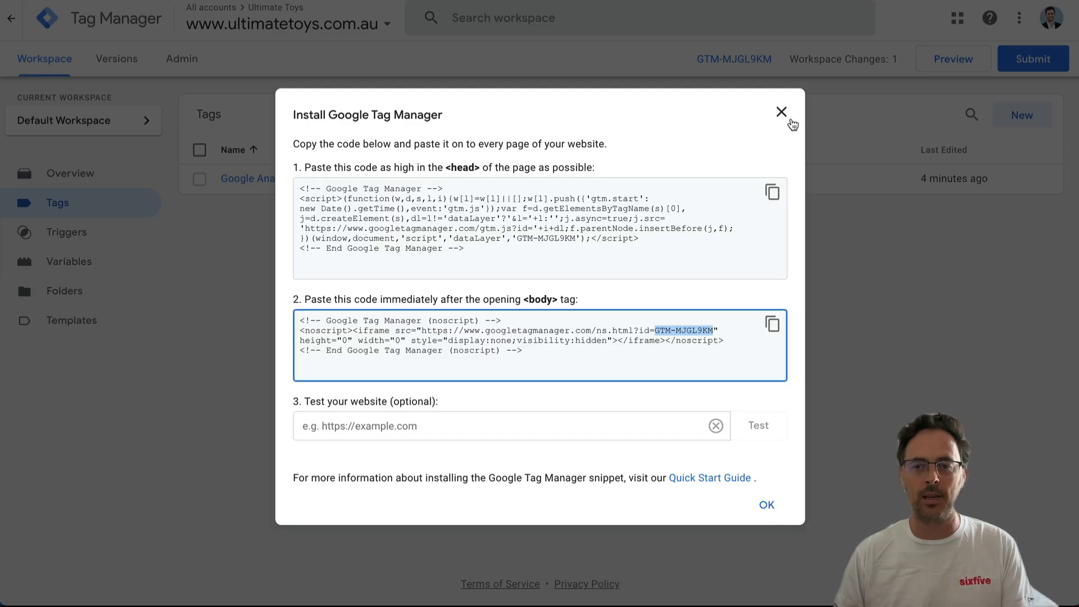
pyautogui.click(780, 112)
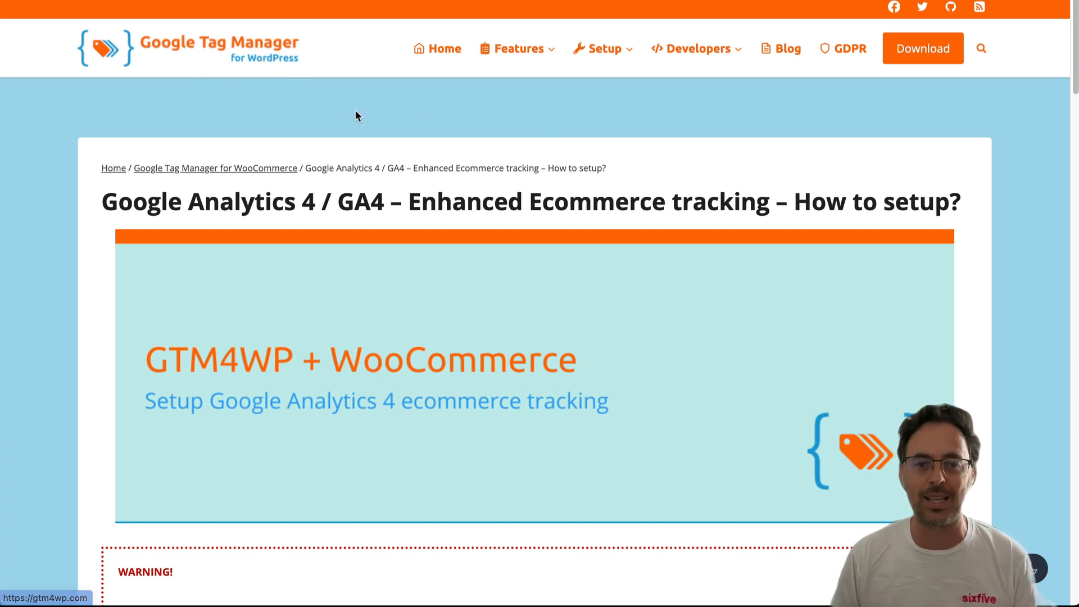
# Examine the GTM4WP guide to GA4 enhanced ecommerce tracking, from the introduction through the Step 0 Google tag checks to the start of Step 1.
pyautogui.scroll(-1, 356, 113)
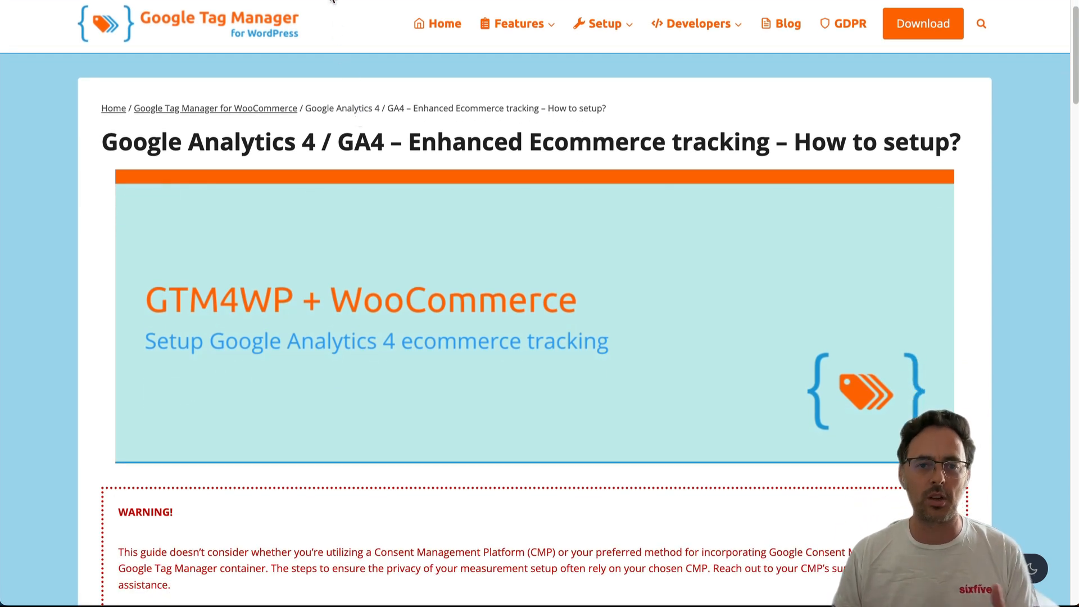
pyautogui.scroll(1, 616, 116)
pyautogui.moveTo(575, 60)
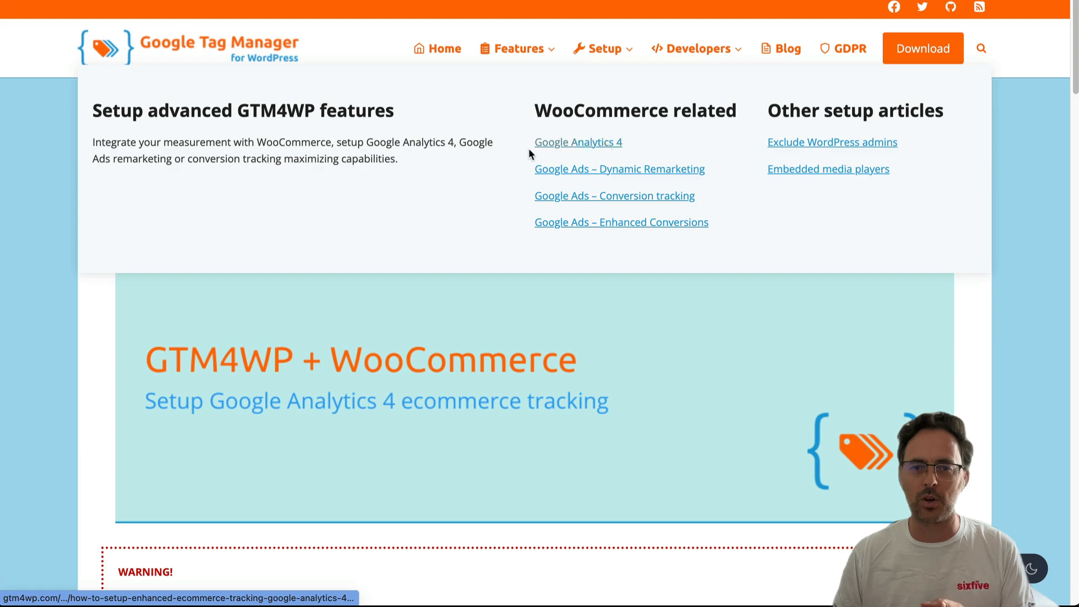
pyautogui.scroll(-9, 544, 332)
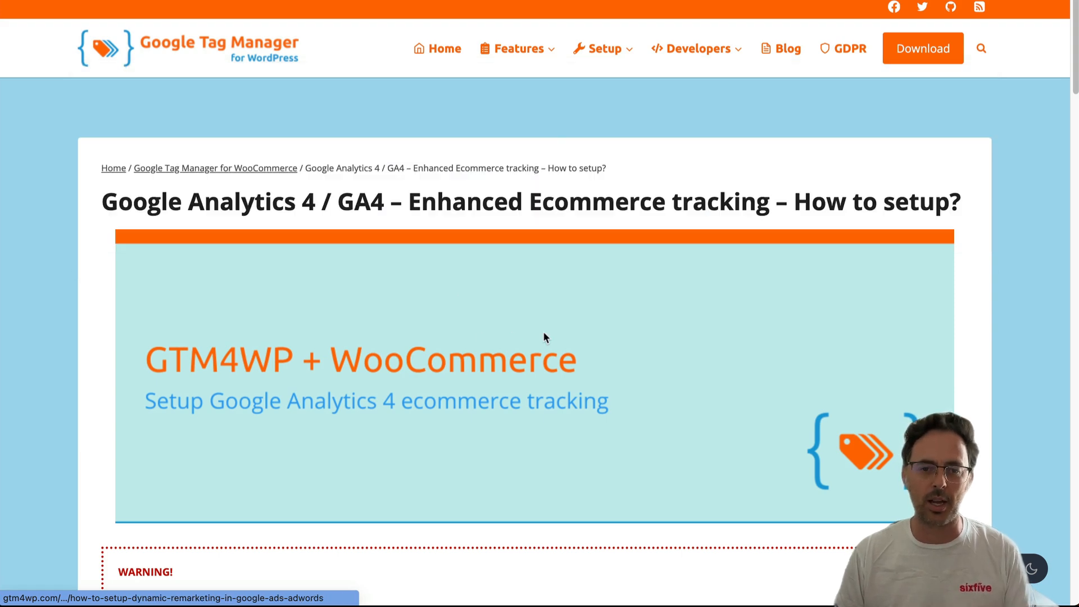
pyautogui.scroll(-1, 521, 309)
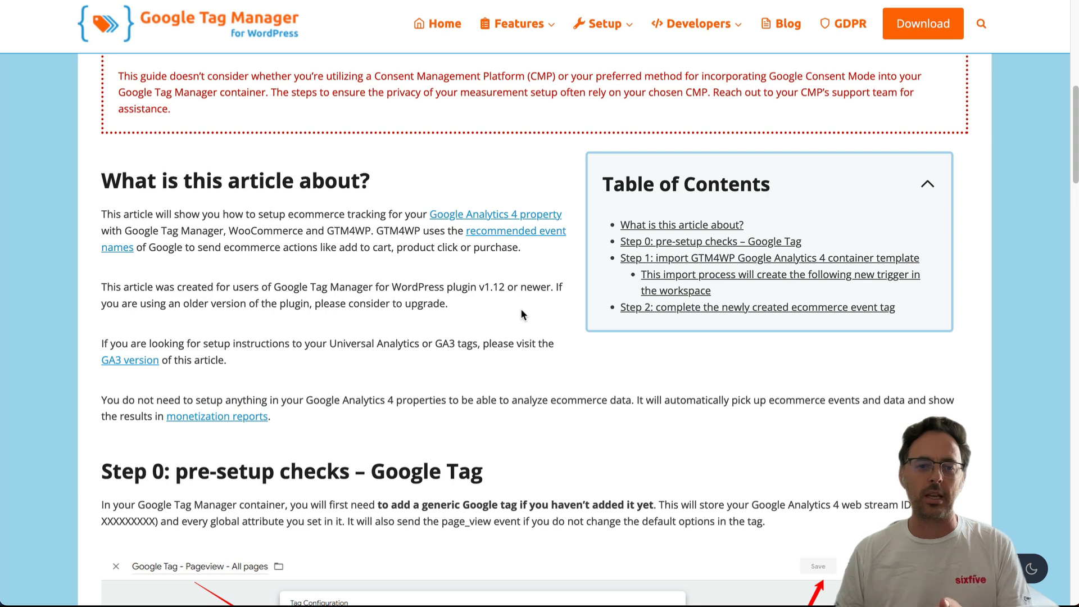
pyautogui.scroll(-1, 521, 310)
pyautogui.scroll(-5, 521, 310)
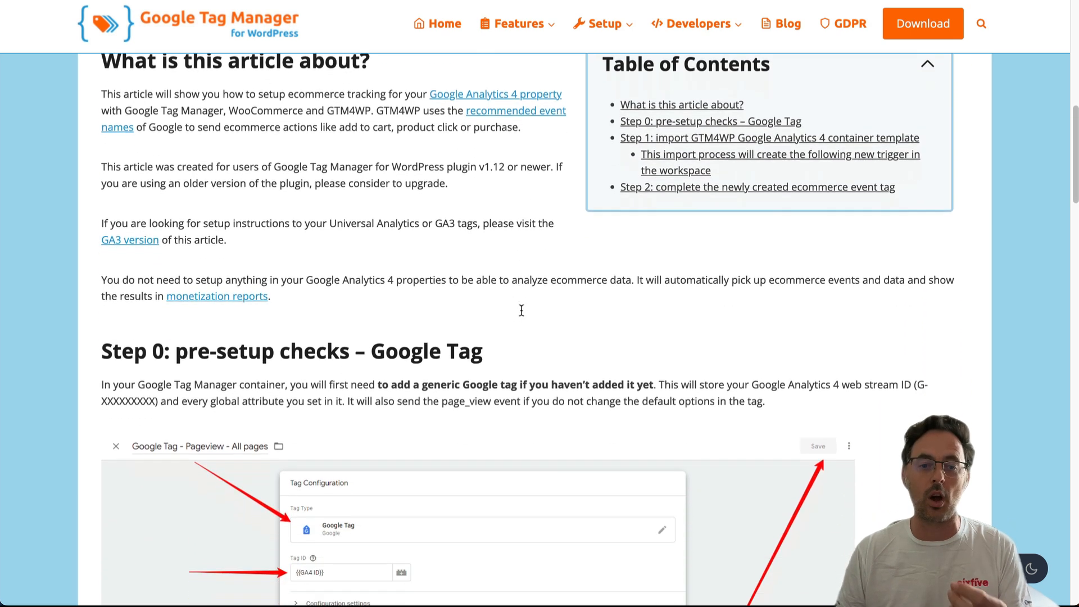
pyautogui.scroll(-1, 520, 315)
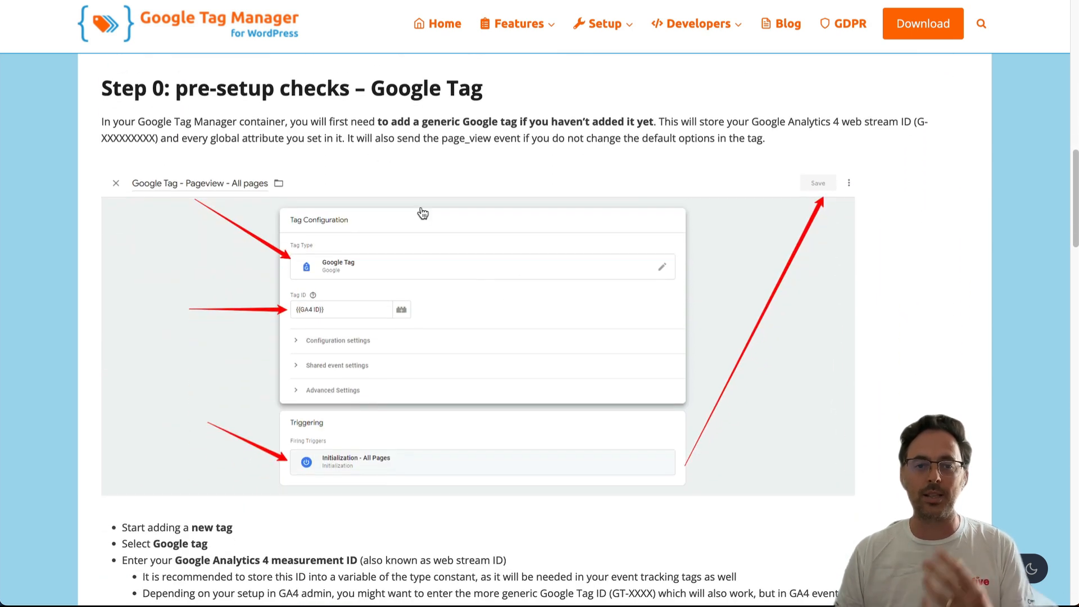
pyautogui.scroll(-1, 423, 213)
pyautogui.scroll(-1, 423, 214)
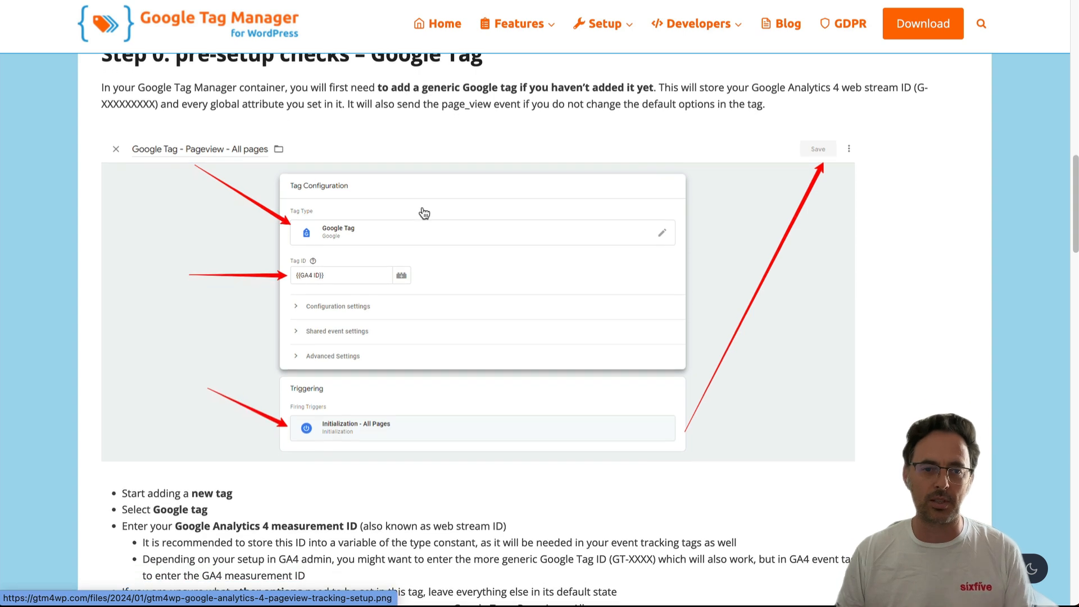
pyautogui.scroll(2, 424, 213)
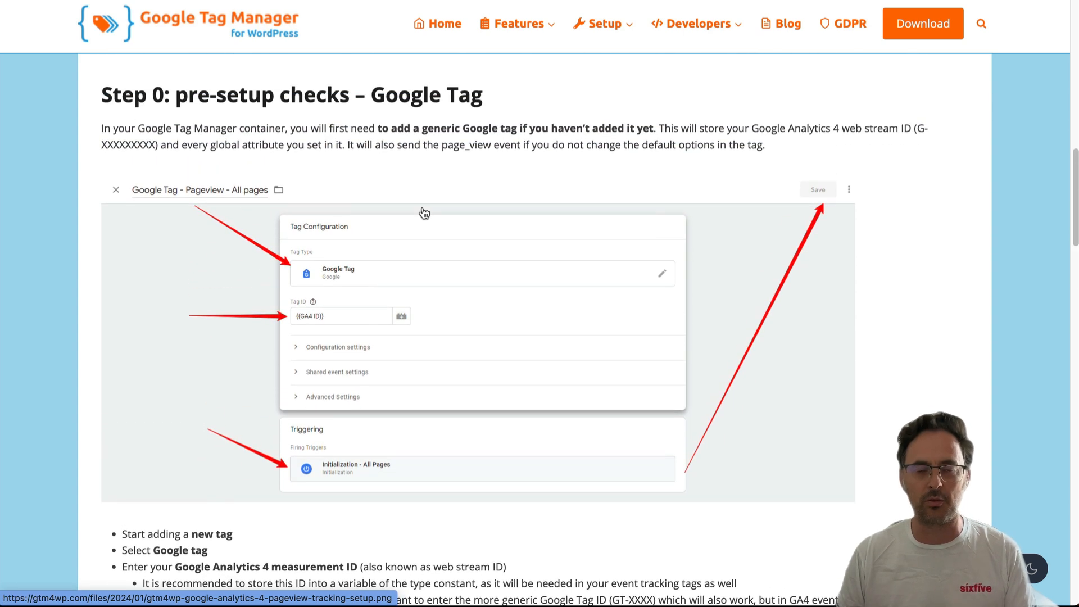
pyautogui.scroll(-6, 424, 213)
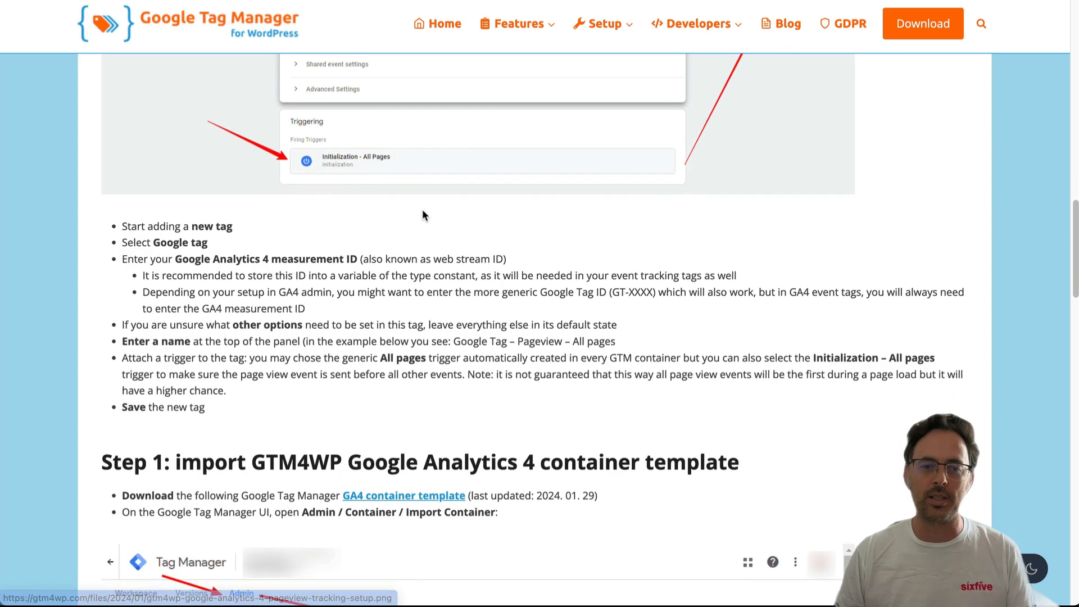
pyautogui.scroll(3, 364, 231)
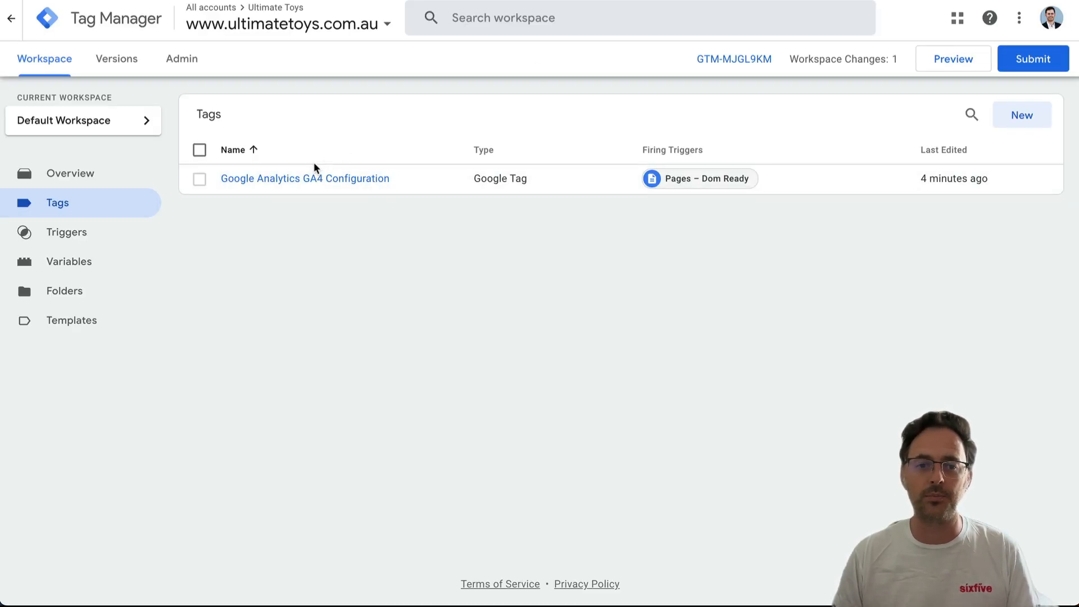
# Copy the Tag ID from the Google Analytics GA4 Configuration tag in Tag Manager, and close the tag without changes.
pyautogui.click(292, 179)
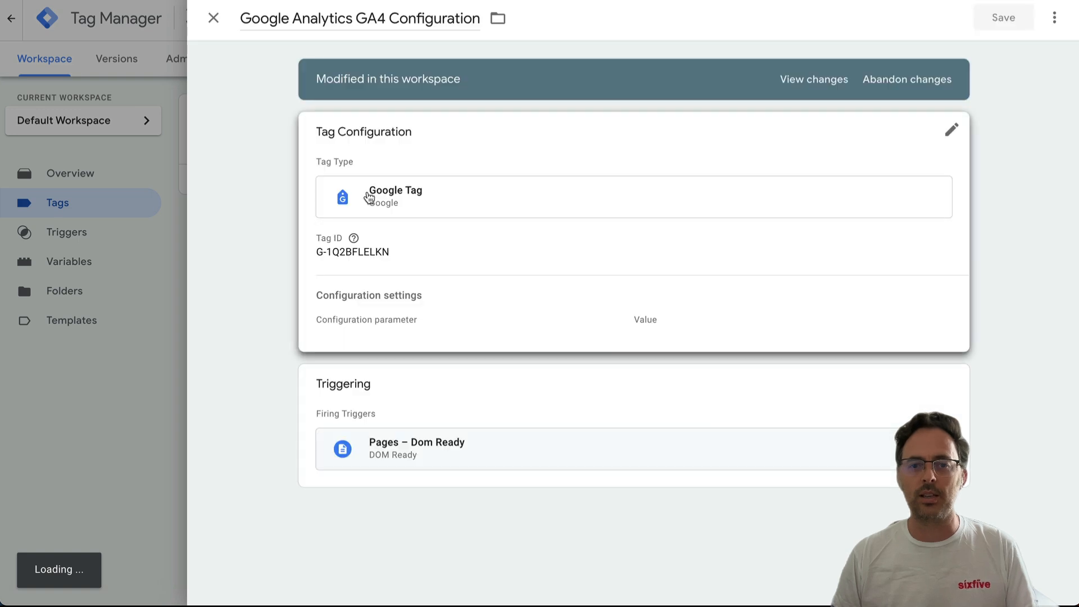
pyautogui.click(393, 264)
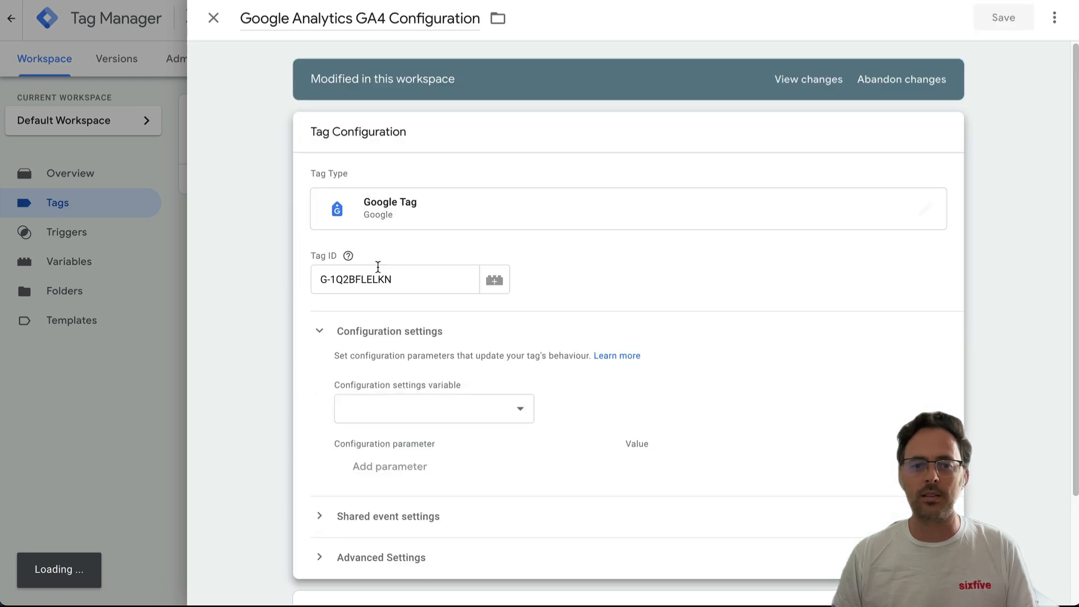
pyautogui.moveTo(395, 288); pyautogui.dragTo(250, 281)
pyautogui.click(239, 277)
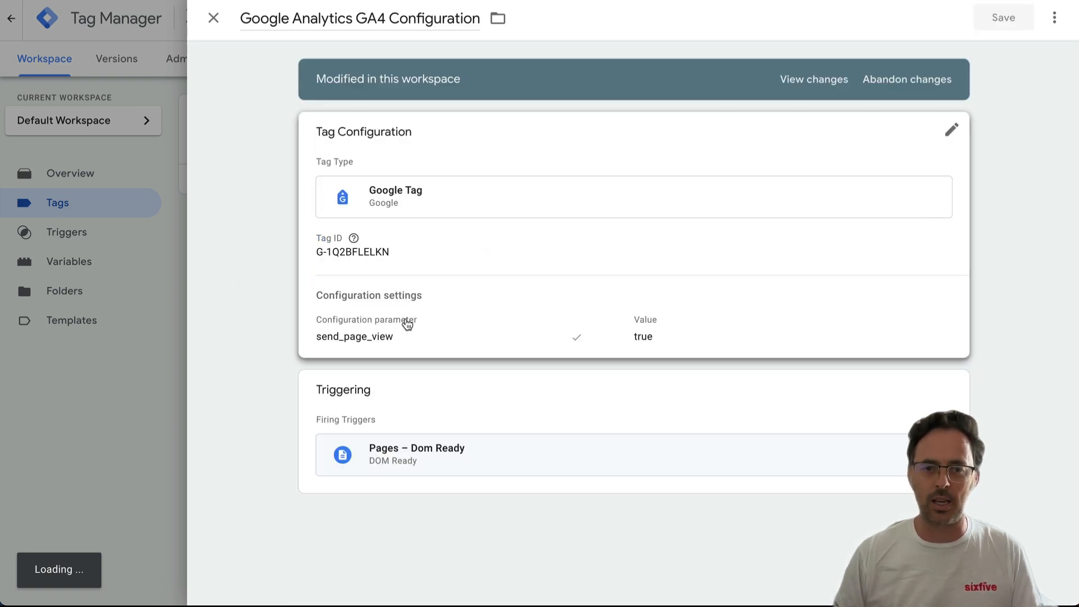
pyautogui.click(380, 267)
pyautogui.click(281, 280)
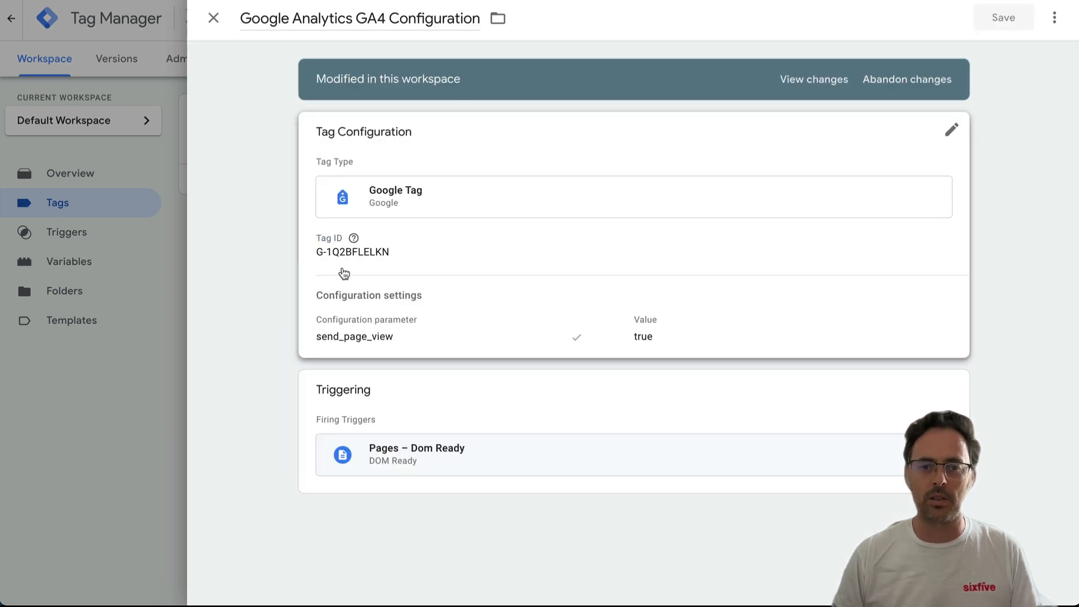
pyautogui.click(377, 269)
pyautogui.click(330, 280)
pyautogui.tripleClick(338, 284)
pyautogui.hotkey('ctrl', 'c')
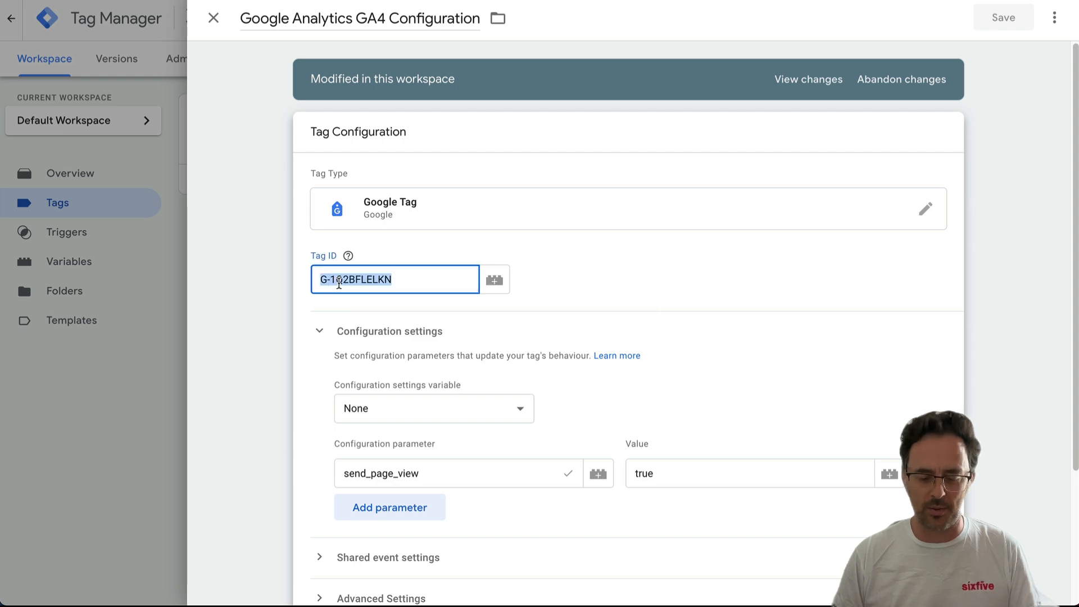
pyautogui.click(126, 418)
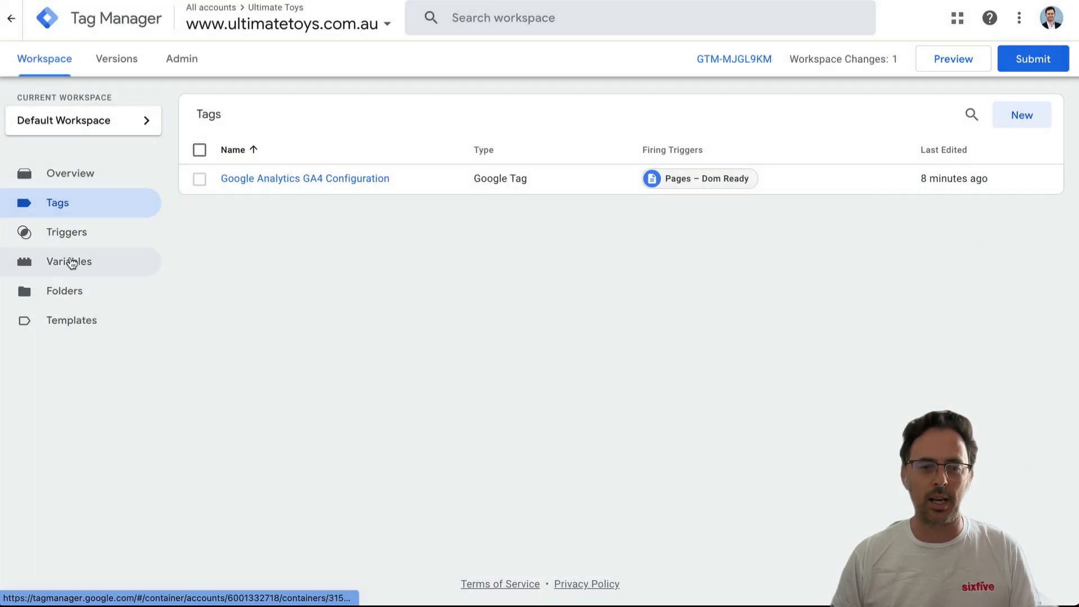
# Start a new user-defined variable of type Constant with the copied tag ID G-1Q2BFLELKN as its value.
pyautogui.click(71, 263)
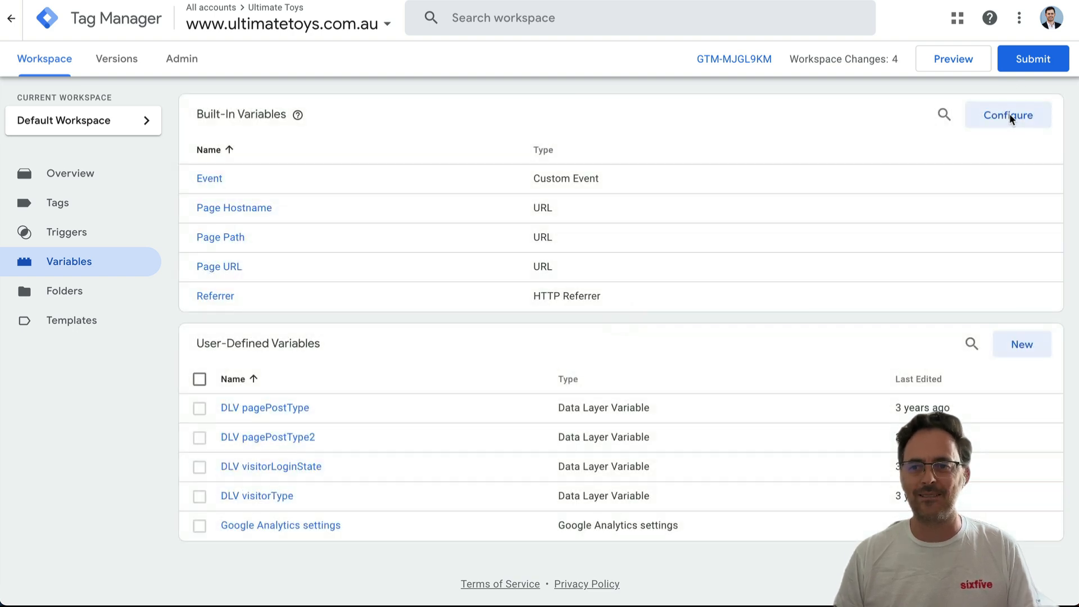
pyautogui.click(1021, 345)
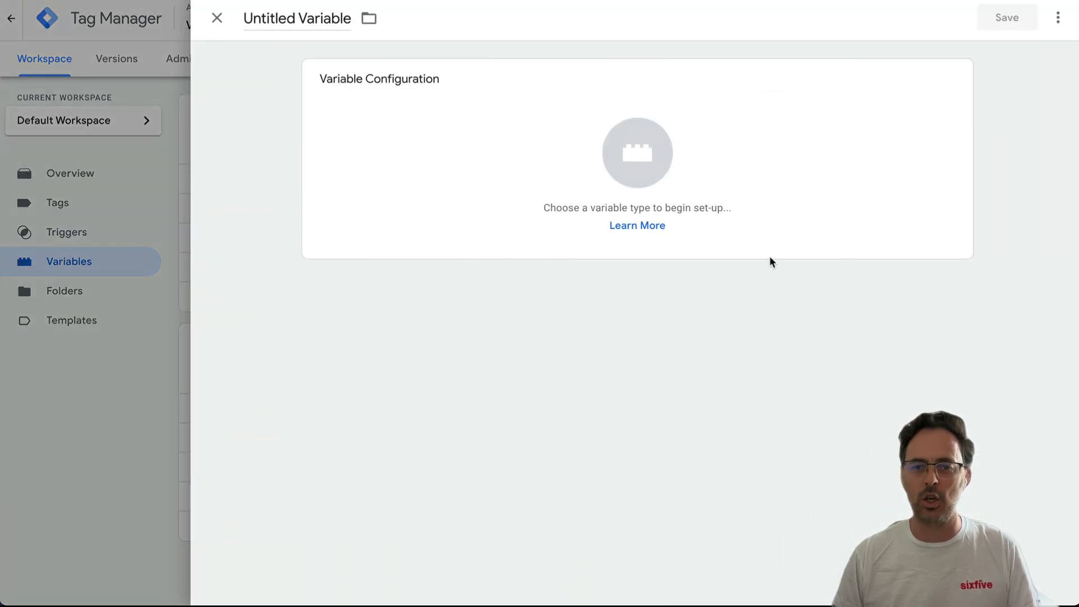
pyautogui.click(426, 156)
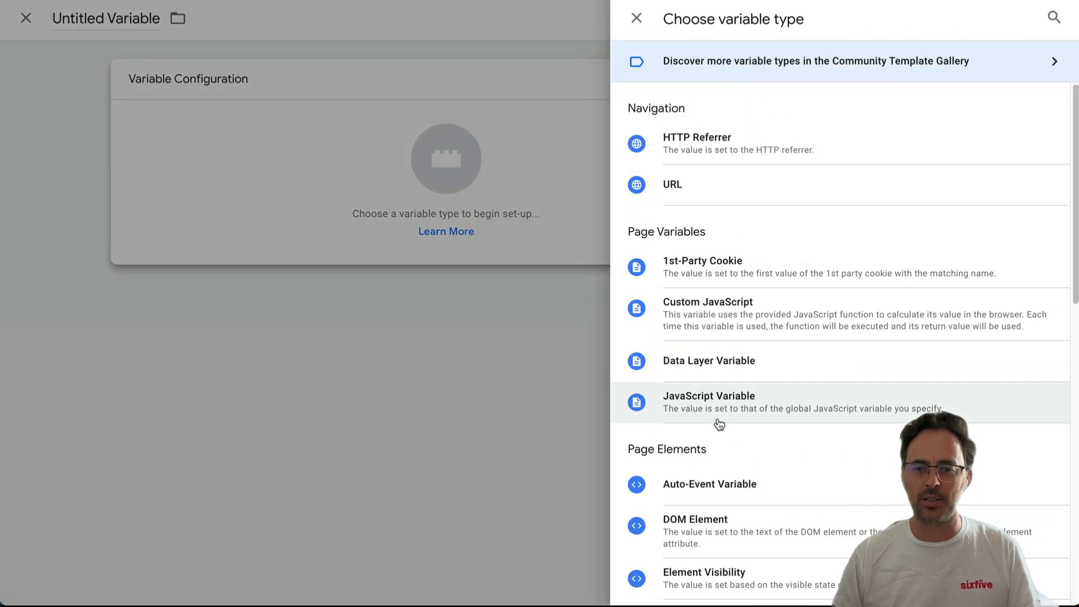
pyautogui.scroll(-3, 695, 542)
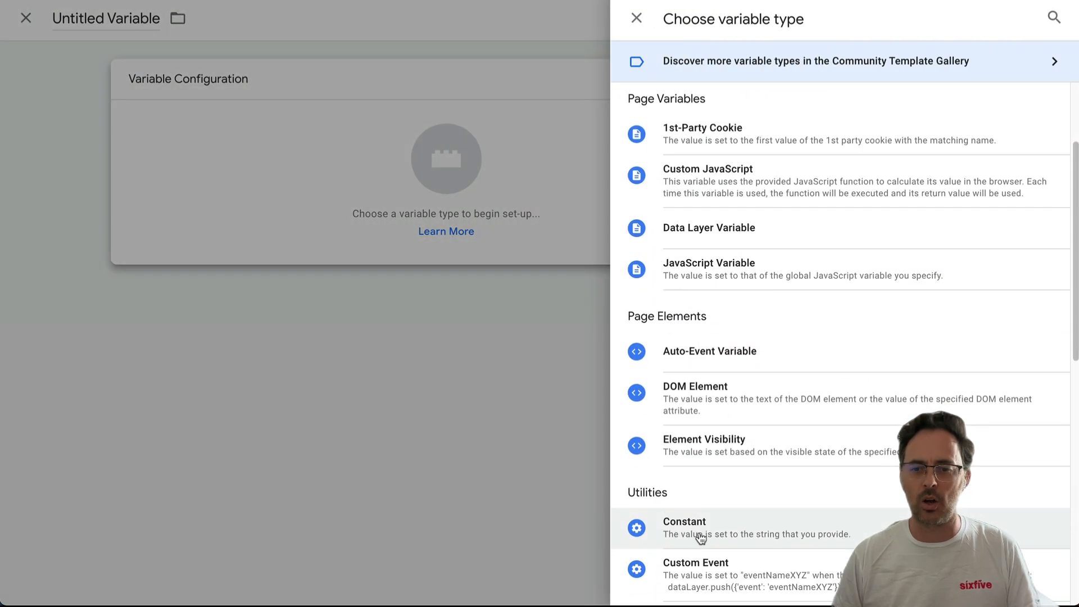
pyautogui.click(699, 533)
pyautogui.click(371, 227)
pyautogui.hotkey('ctrl', 'v')
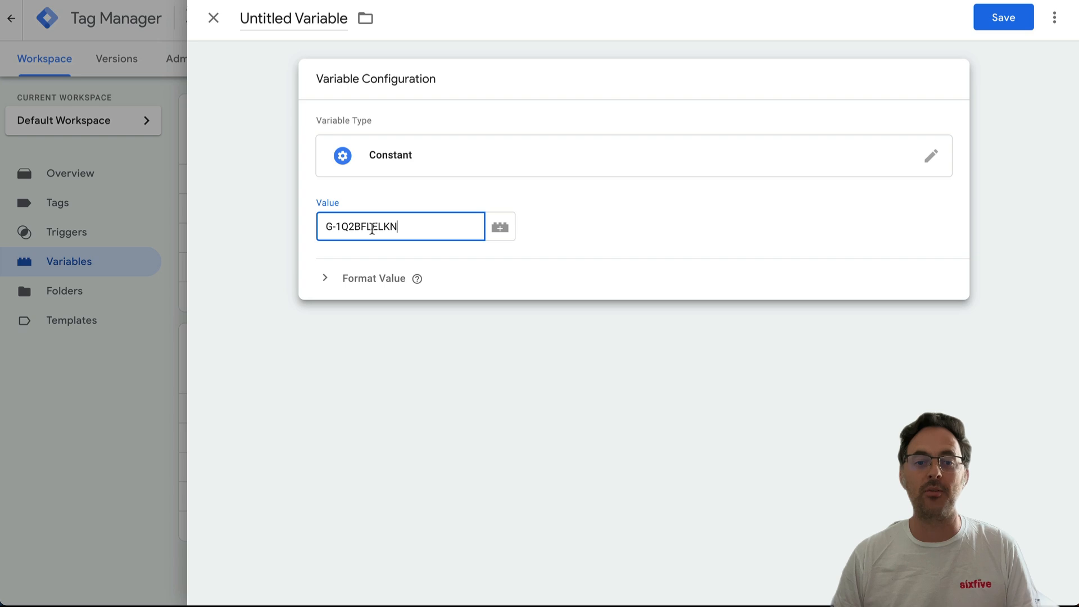
# Name the constant variable "GA4 ID" and save it.
pyautogui.click(305, 19)
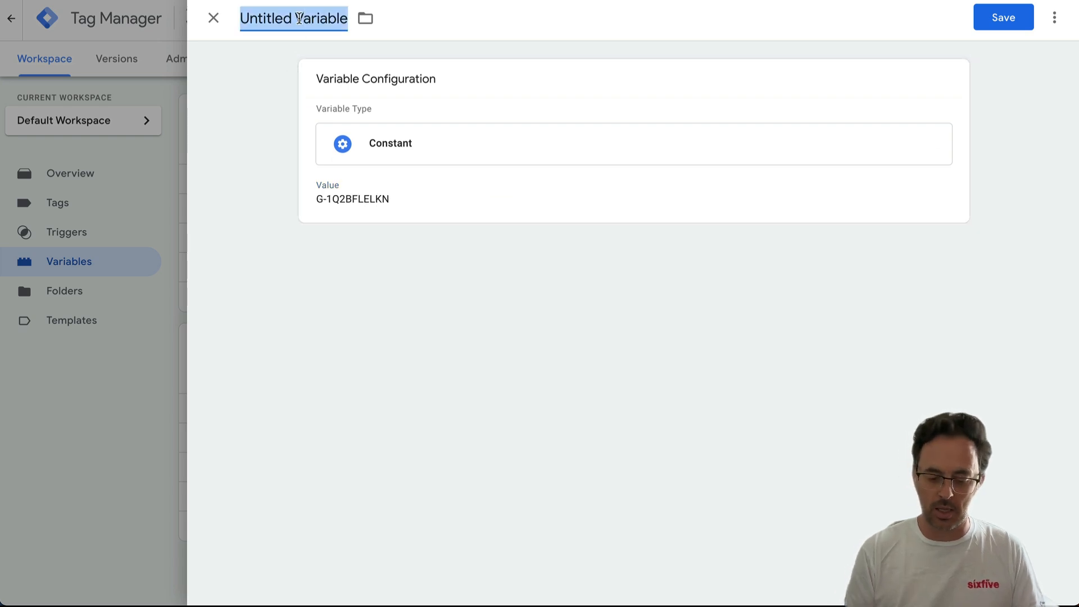
pyautogui.write('GA ID')
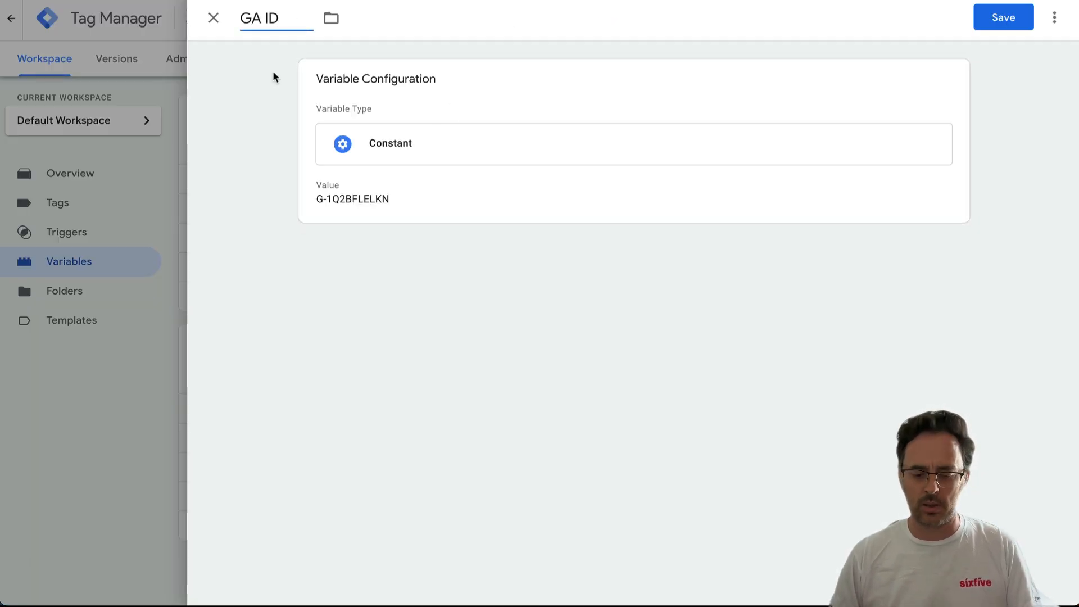
pyautogui.write('4')
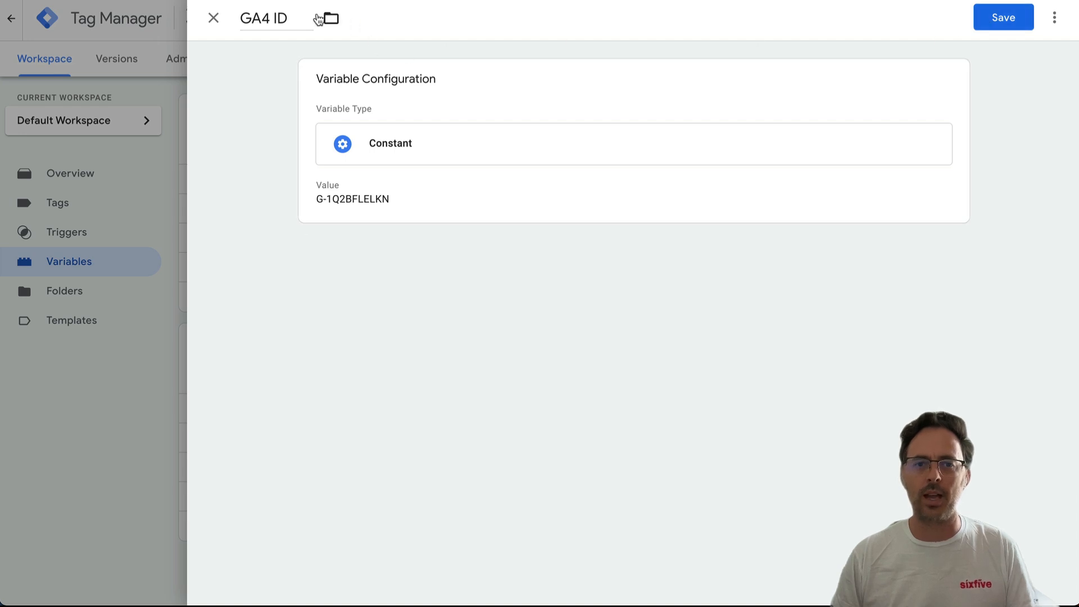
pyautogui.moveTo(312, 19); pyautogui.dragTo(281, 48)
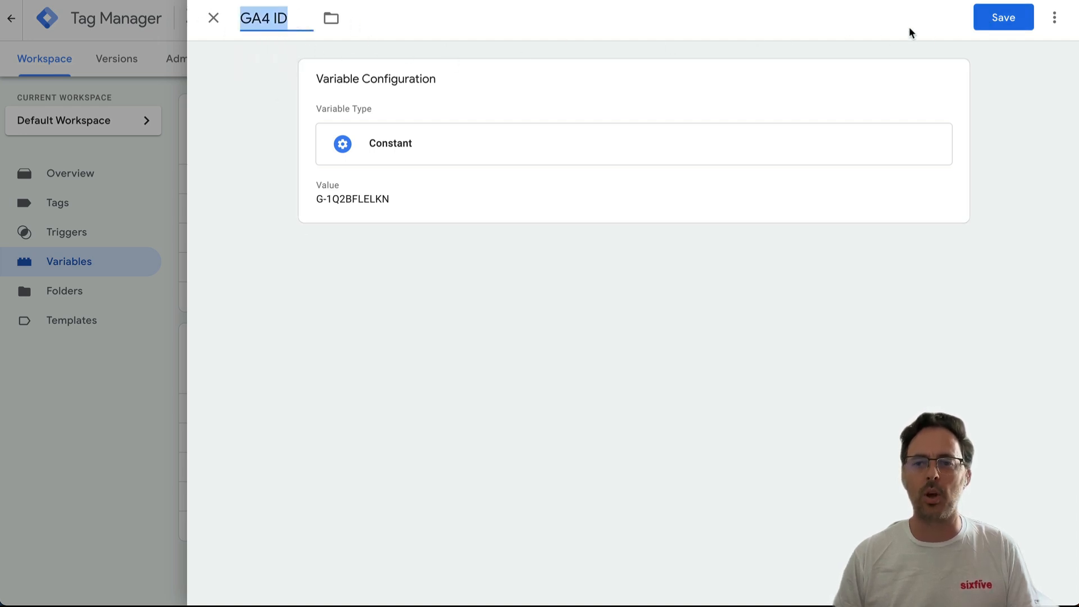
pyautogui.click(1003, 18)
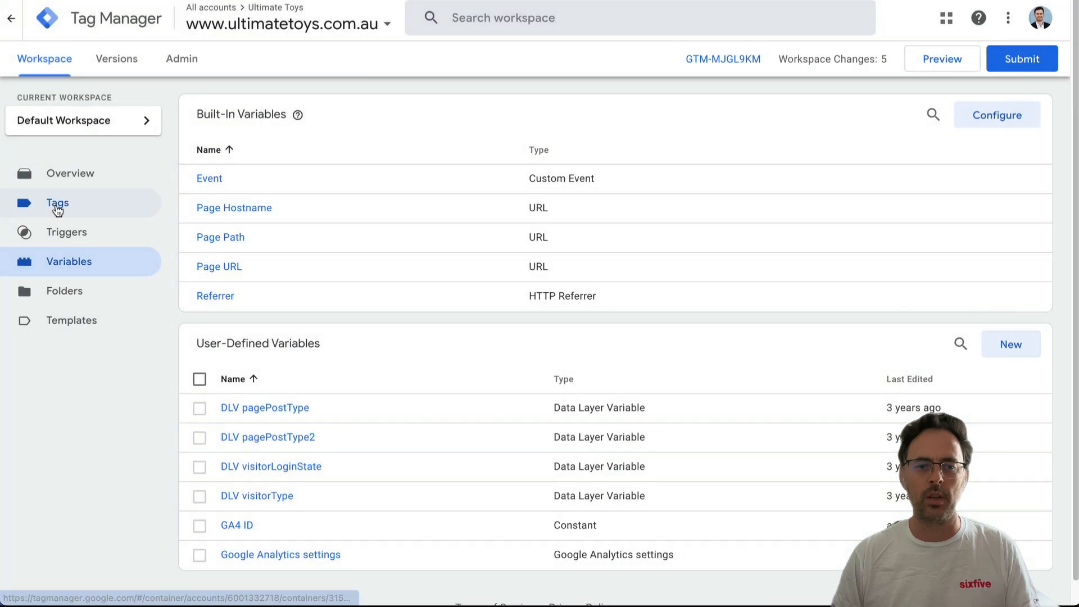
# Replace the Tag ID in the Google Analytics GA4 Configuration tag with the {{GA4 ID}} variable.
pyautogui.click(55, 204)
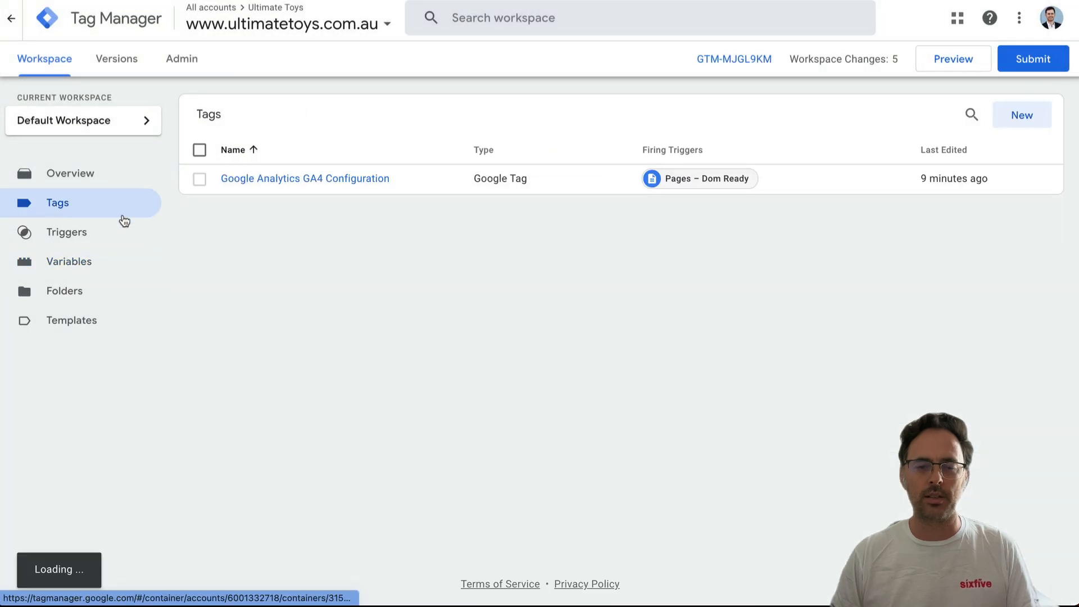
pyautogui.click(245, 180)
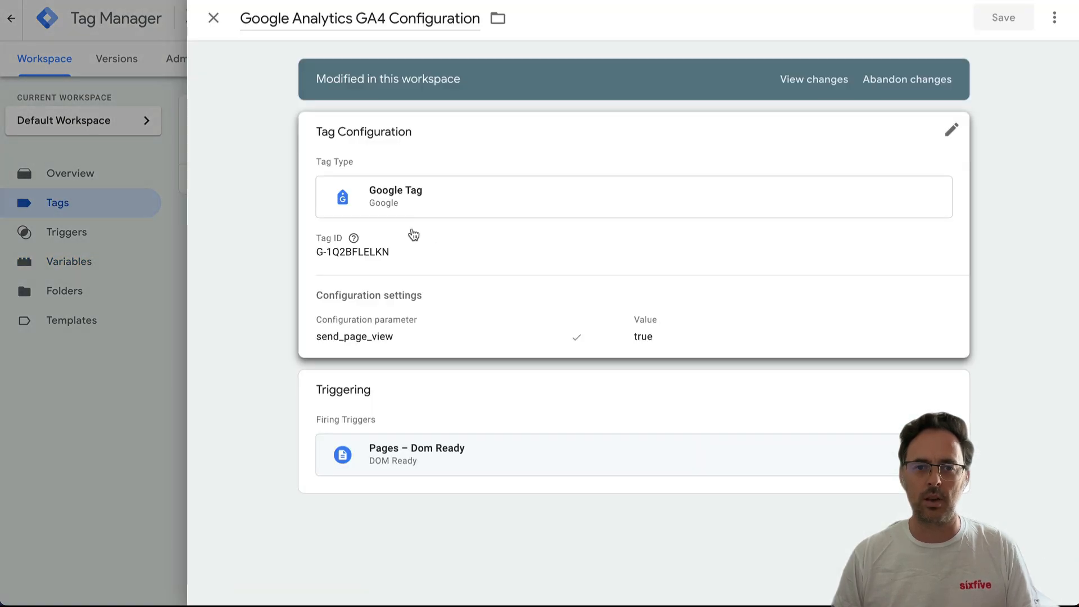
pyautogui.click(354, 251)
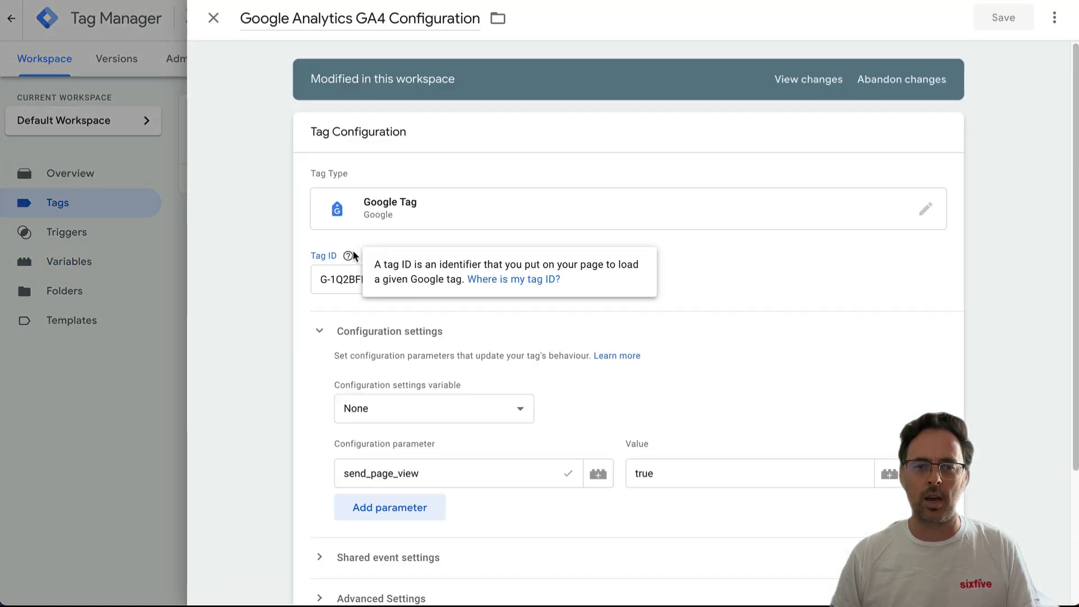
pyautogui.click(341, 279)
pyautogui.moveTo(398, 280); pyautogui.dragTo(296, 272)
pyautogui.write('{{')
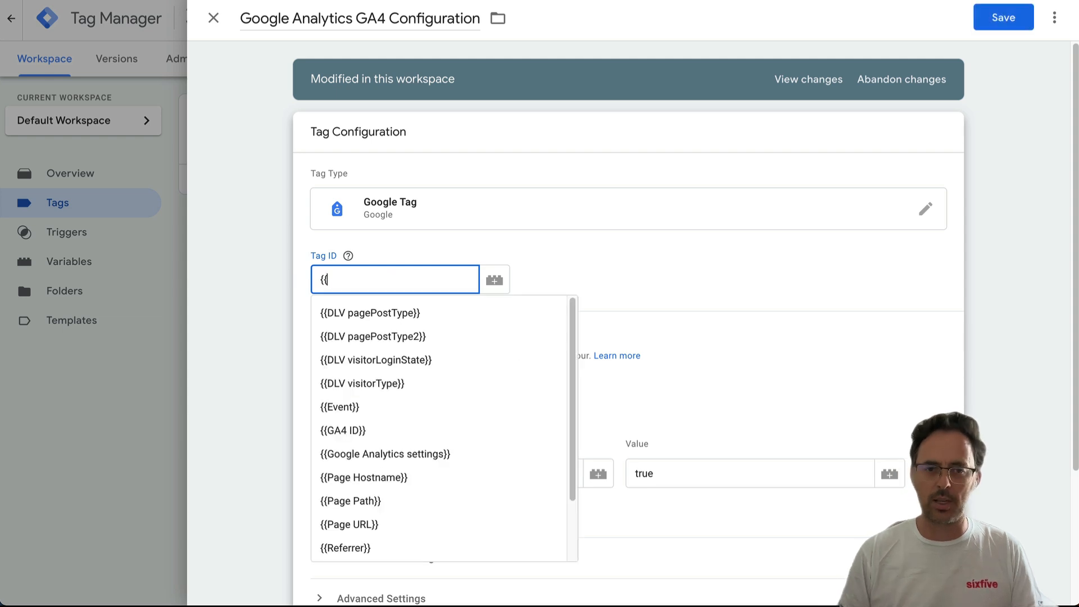
pyautogui.click(375, 431)
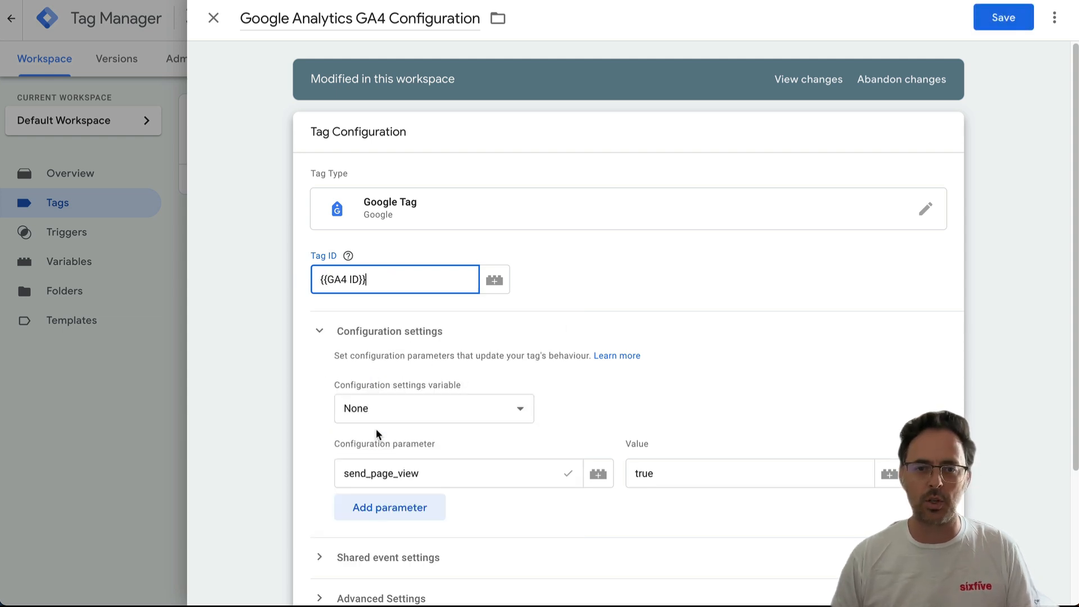
# Save the Google Analytics GA4 Configuration tag and go to the guide's step on importing the GA4 container template.
pyautogui.click(1003, 18)
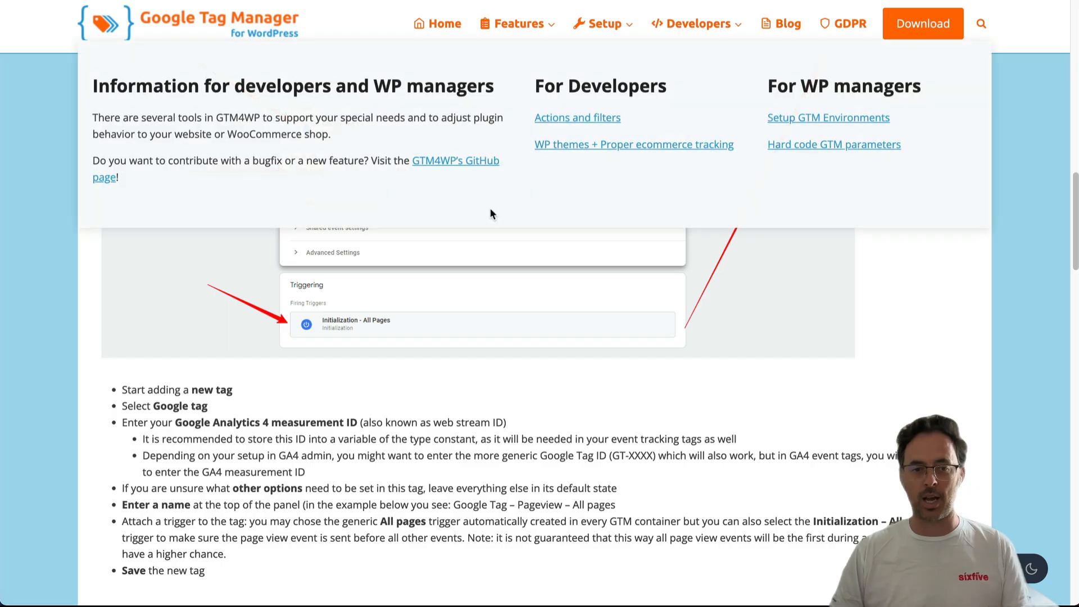
pyautogui.scroll(-5, 466, 219)
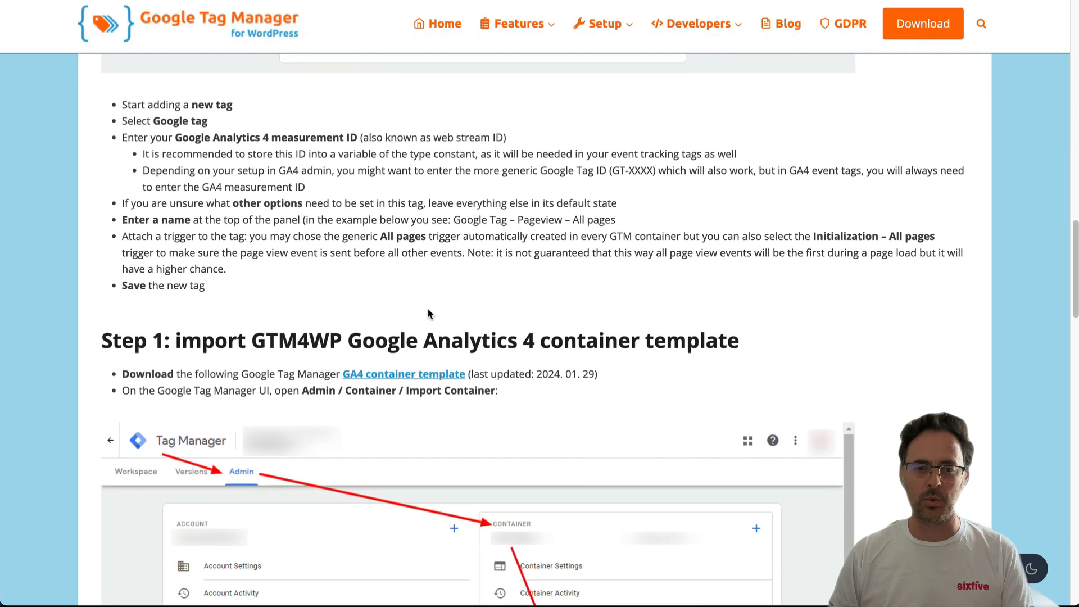
pyautogui.scroll(-2, 427, 314)
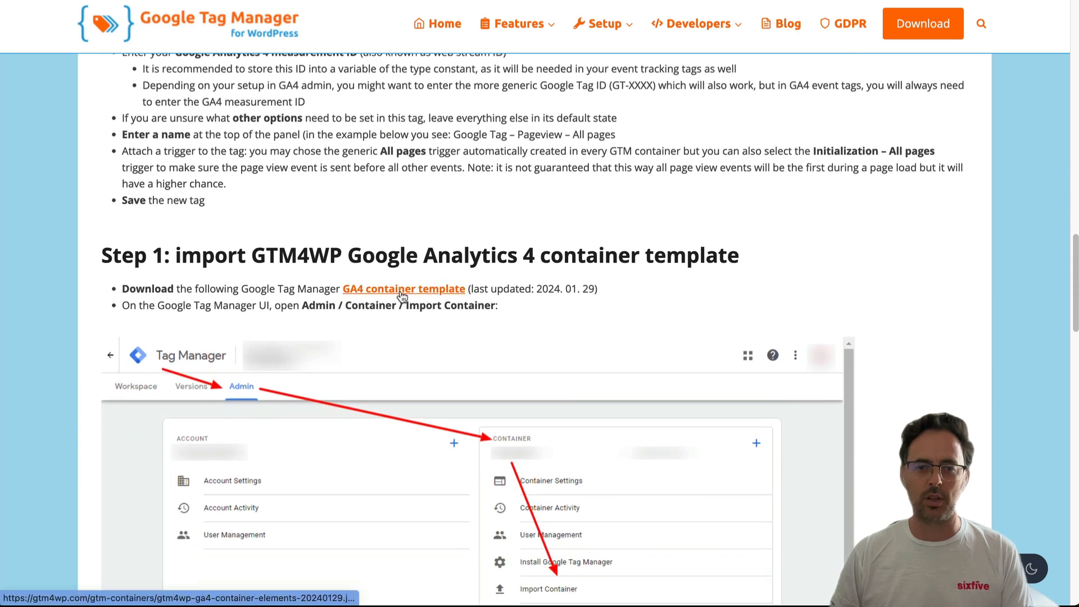
# Open the guide's GA4 container template and examine its JSON tag, trigger and variable definitions, including Order Data - Billing First Name Hash.
pyautogui.rightClick(401, 293)
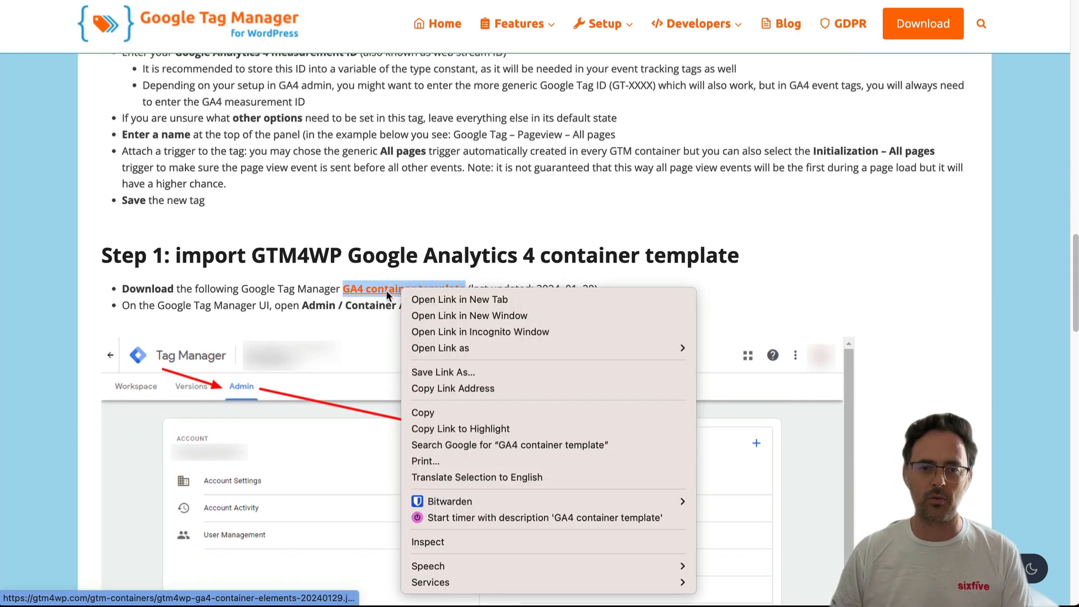
pyautogui.click(375, 290)
pyautogui.click(375, 288)
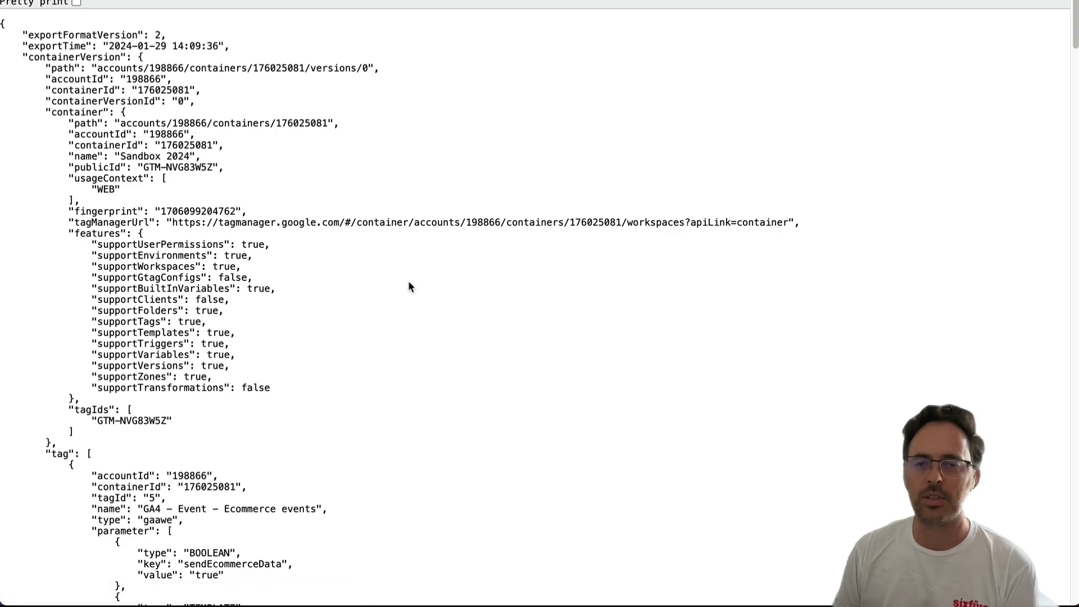
pyautogui.scroll(-10, 407, 287)
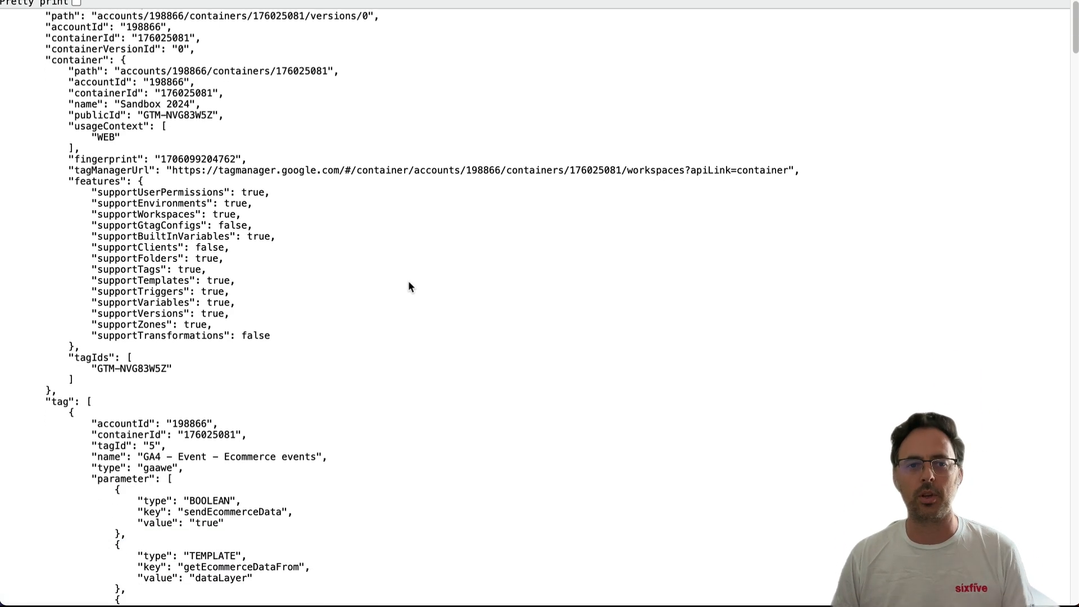
pyautogui.scroll(-2, 408, 287)
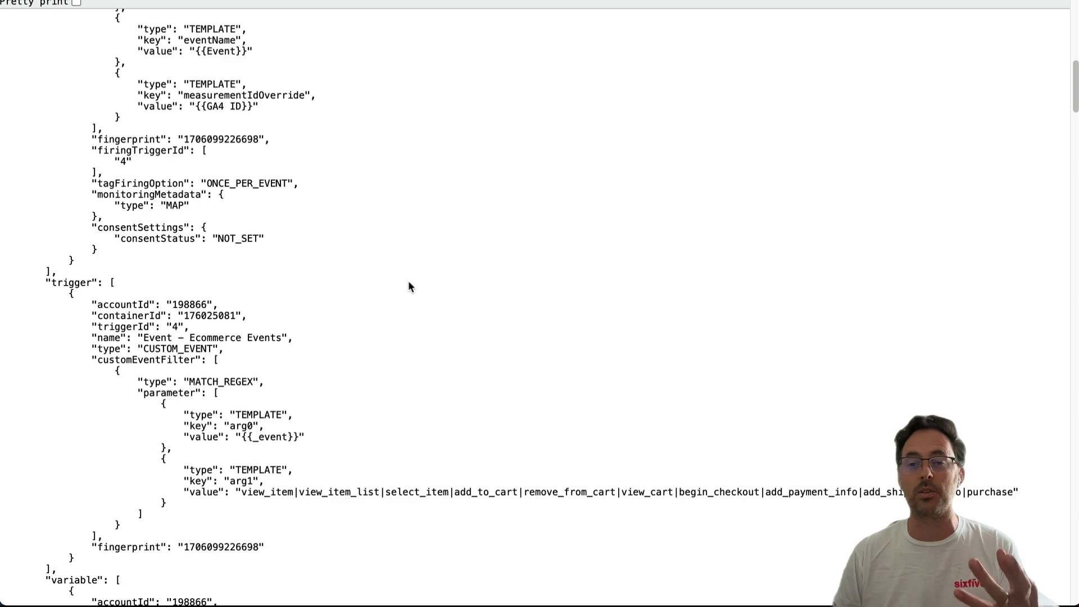
pyautogui.scroll(-20, 408, 283)
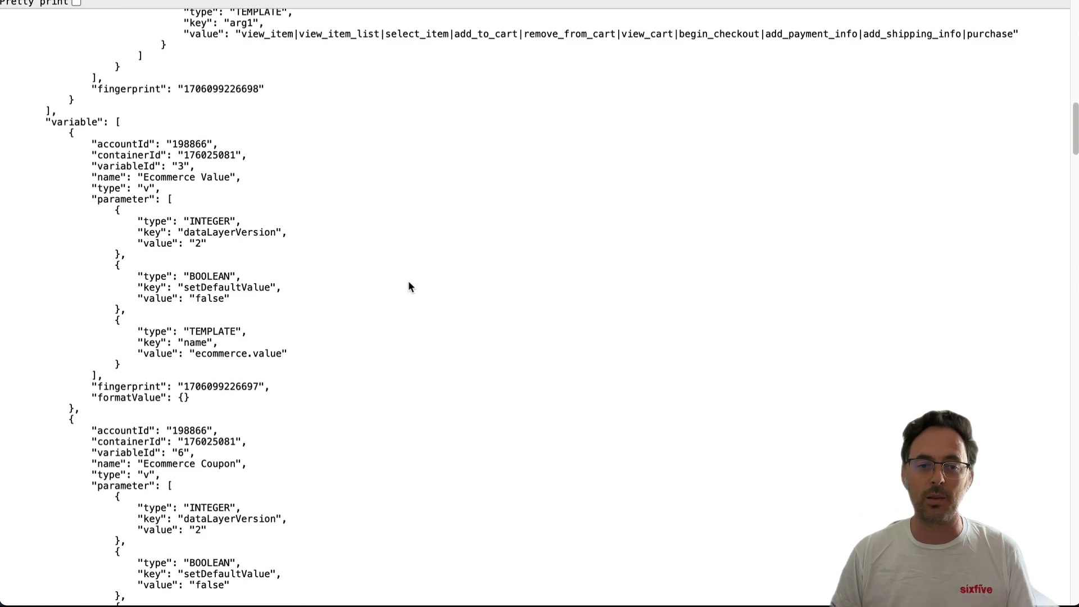
pyautogui.scroll(-20, 408, 286)
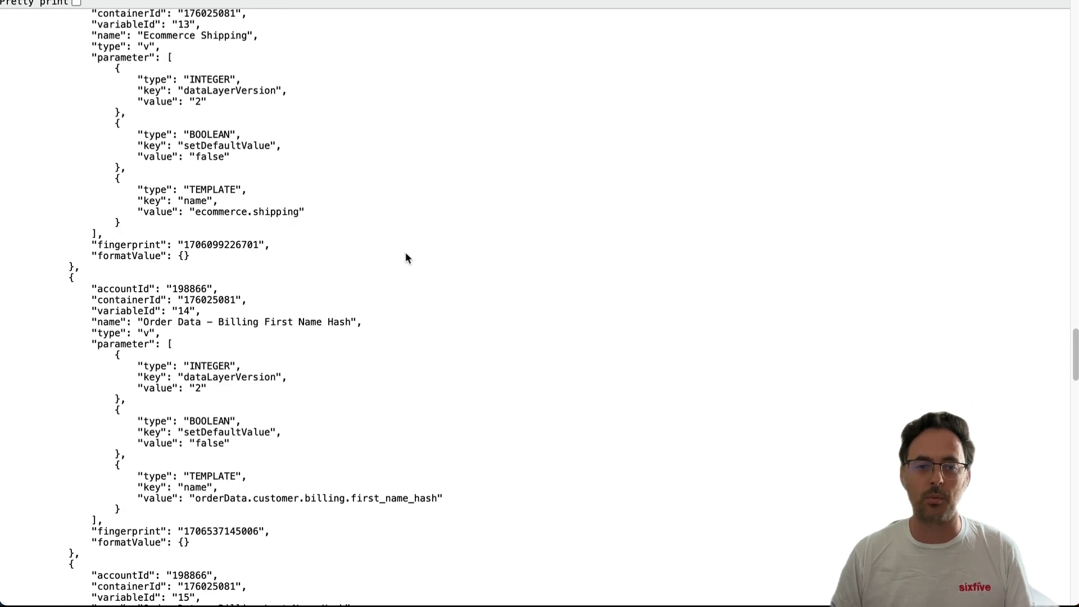
pyautogui.scroll(-2, 268, 284)
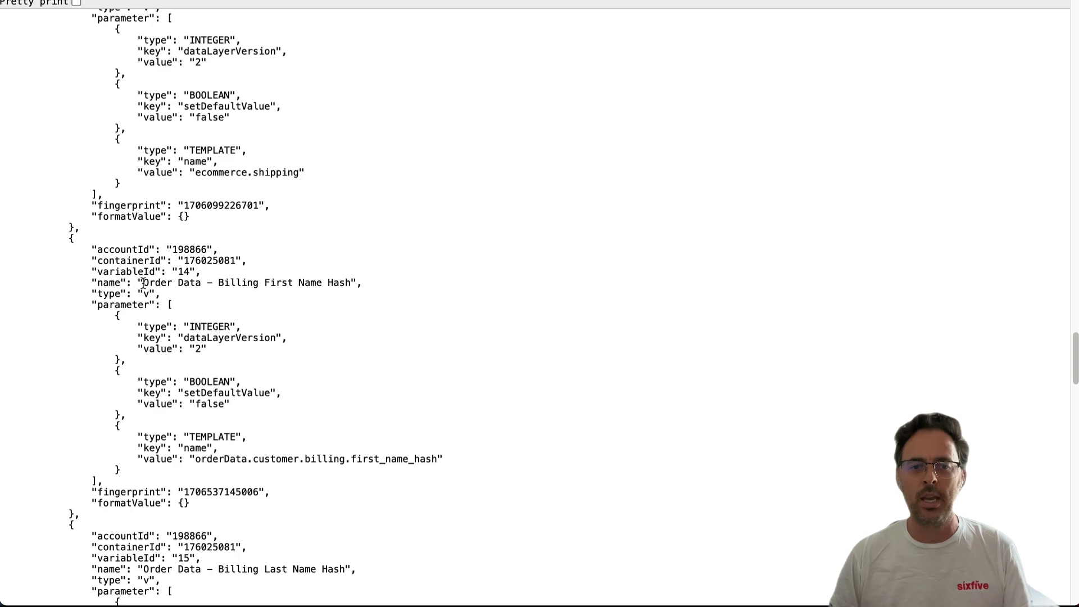
pyautogui.moveTo(143, 283); pyautogui.dragTo(348, 285)
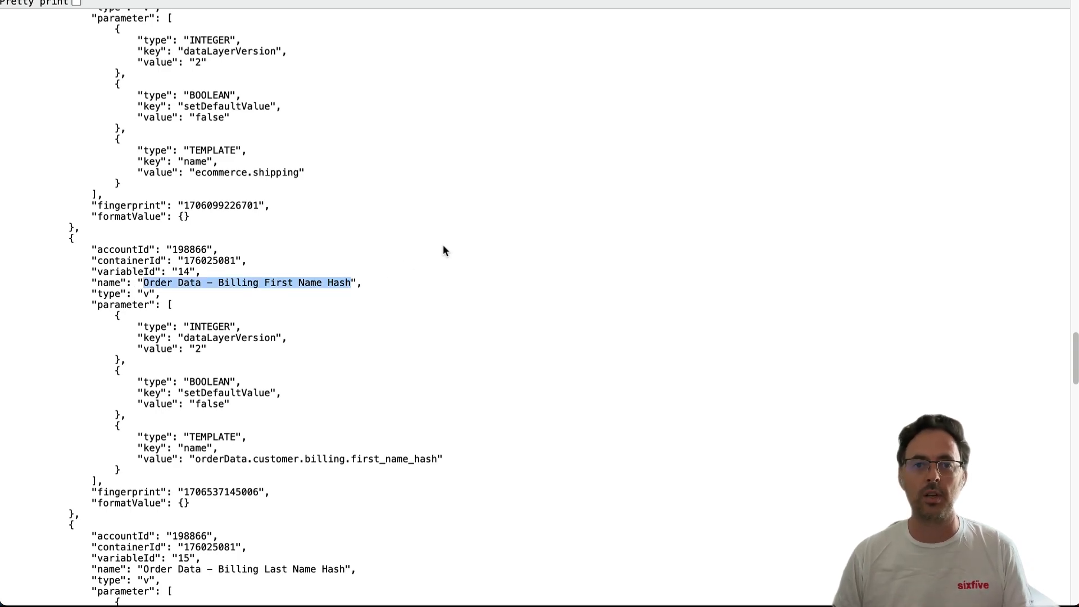
# Return to the GTM4WP guide and read the template's last-updated date and the Admin / Container / Import Container instructions.
pyautogui.press('super+Tab')
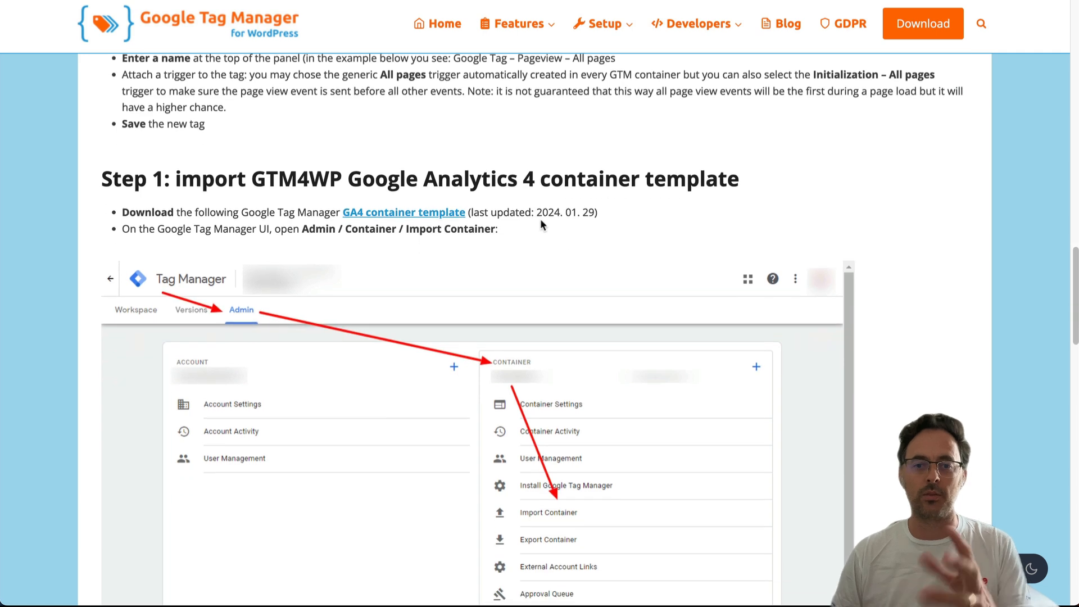
pyautogui.moveTo(596, 215); pyautogui.dragTo(541, 213)
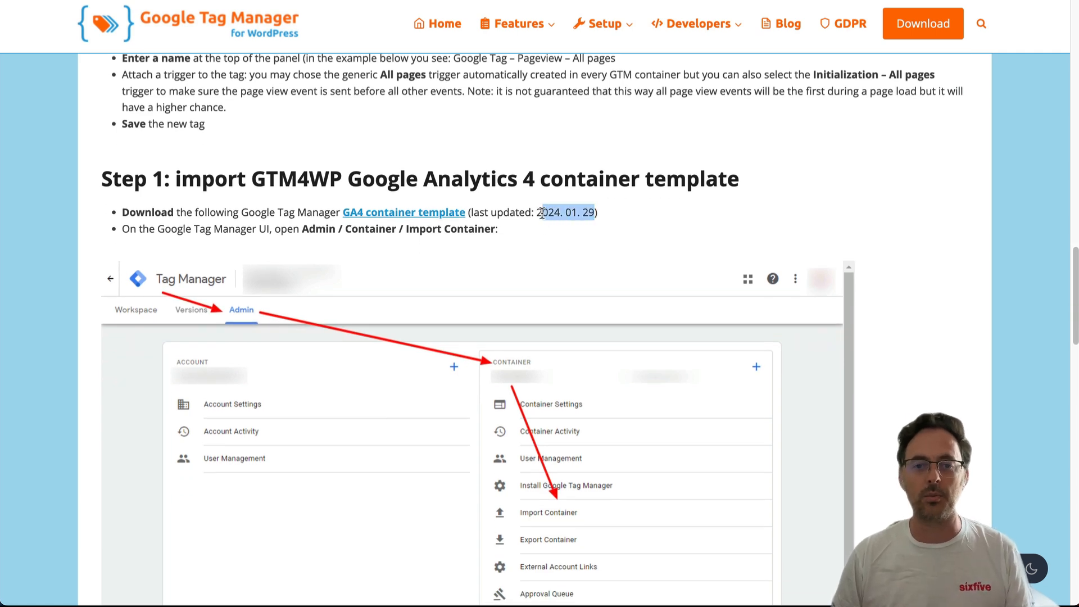
pyautogui.click(618, 223)
pyautogui.scroll(-2, 423, 224)
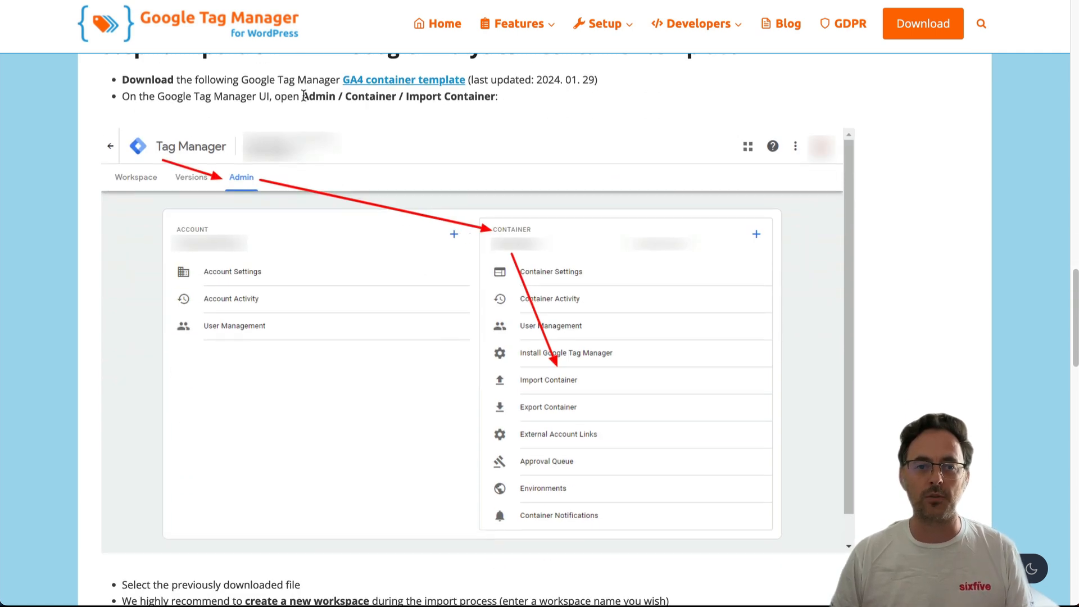
pyautogui.moveTo(304, 95); pyautogui.dragTo(498, 96)
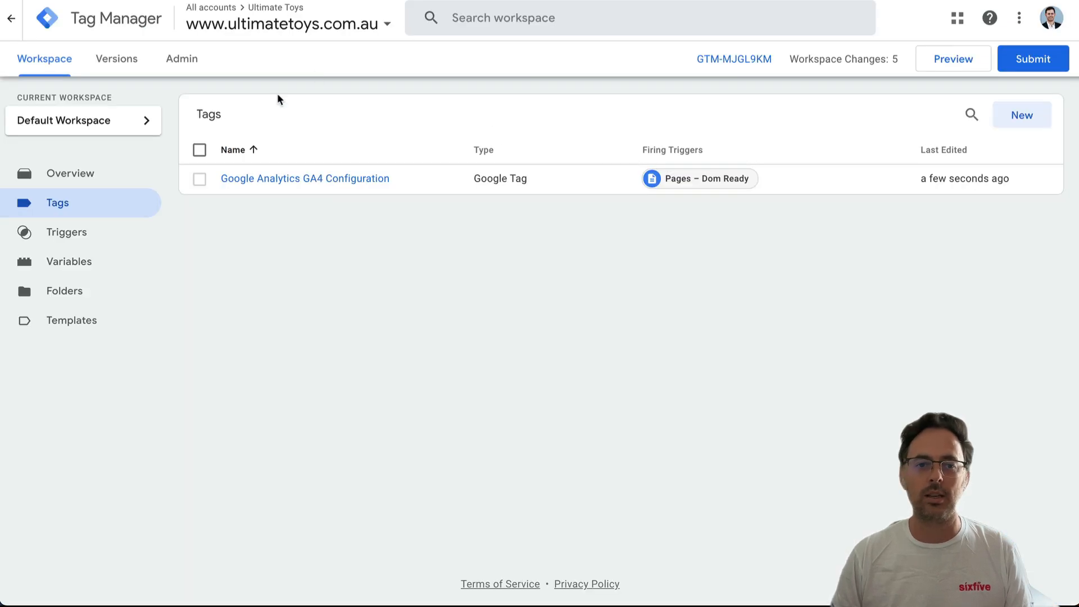
# Start a container import in Tag Manager's admin area with the file gtm4wp-ga4-container-elements-20240129.json.
pyautogui.click(184, 62)
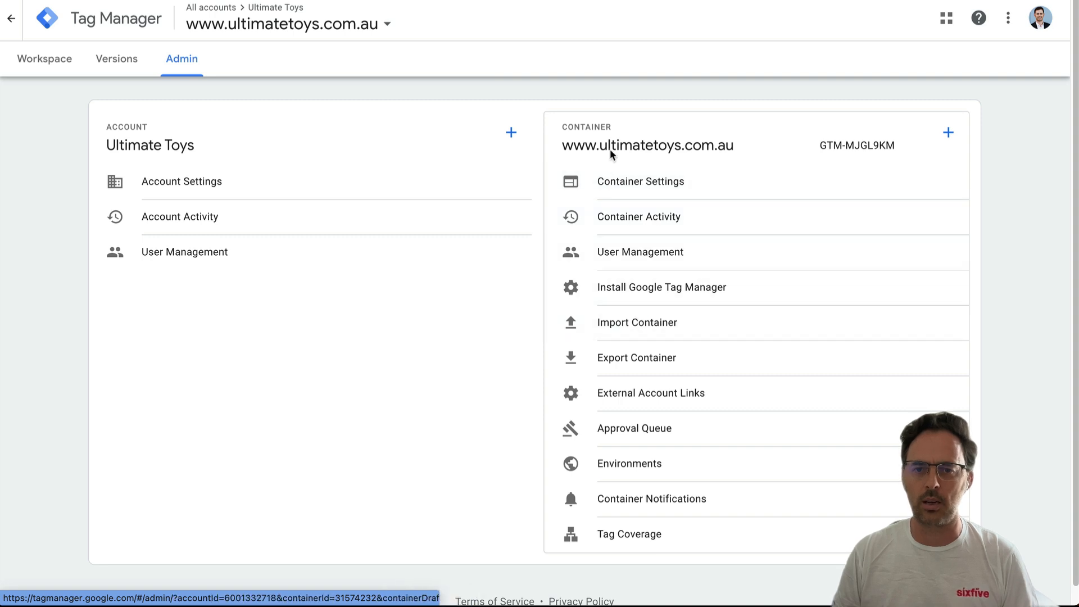
pyautogui.click(629, 325)
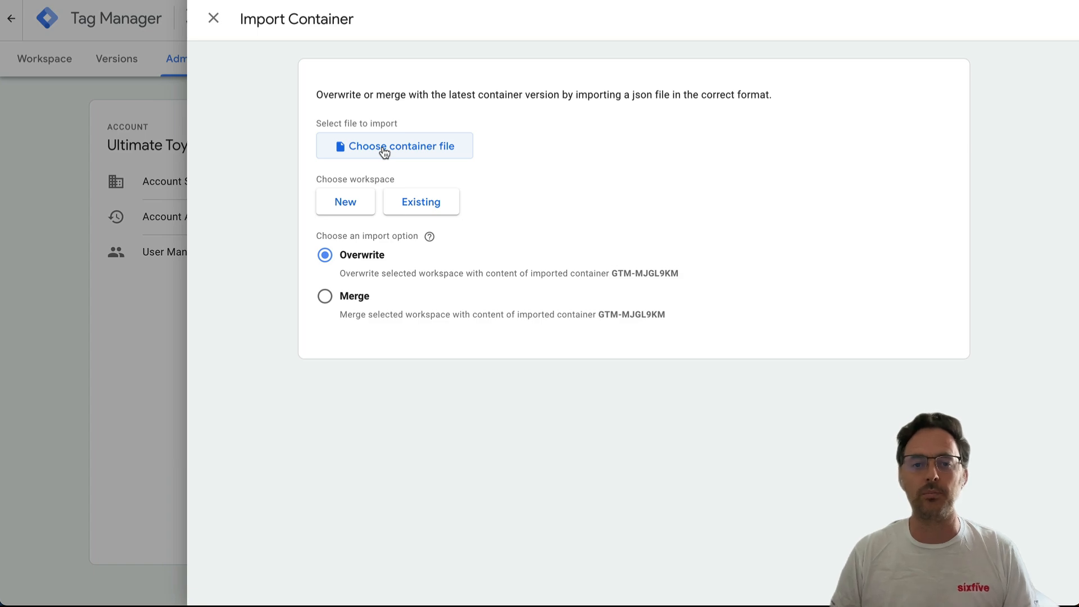
pyautogui.click(385, 149)
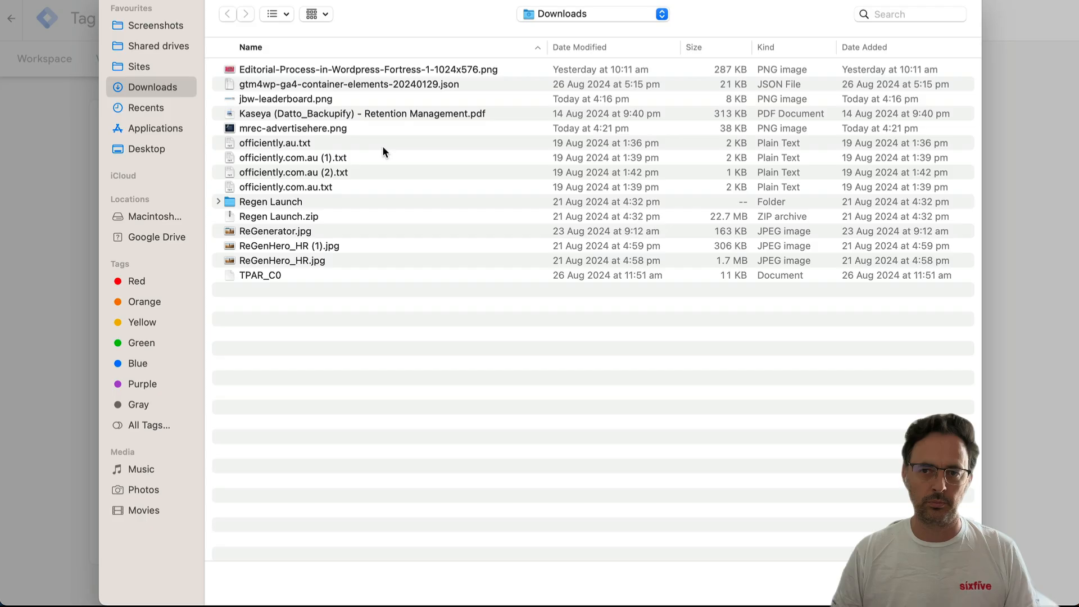
pyautogui.click(312, 87)
pyautogui.doubleClick(312, 85)
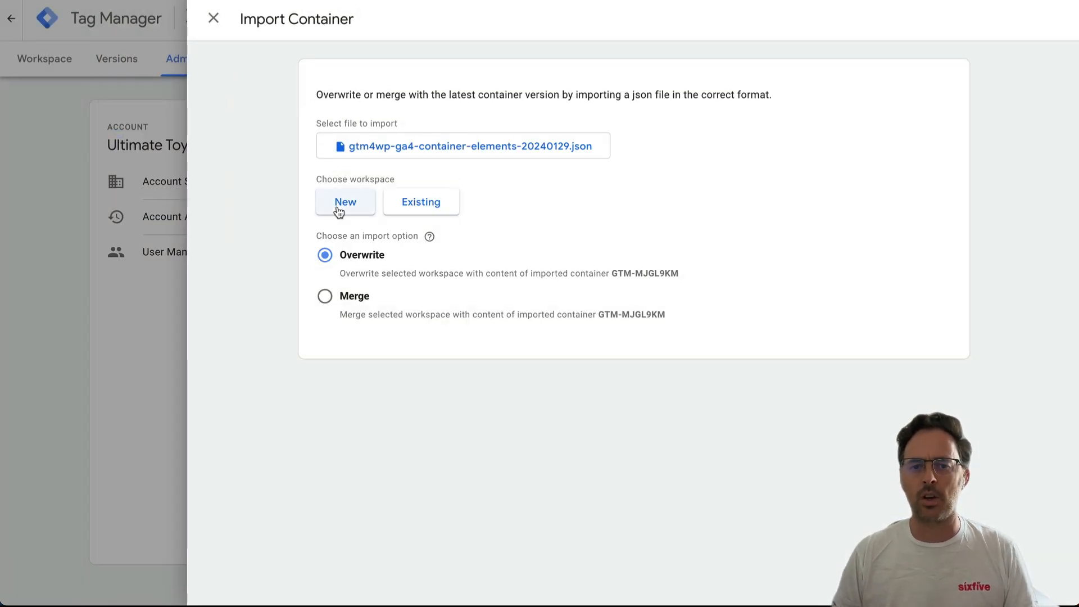
# Import the container file into the existing Default Workspace with the Merge option and confirm.
pyautogui.click(437, 211)
pyautogui.click(291, 85)
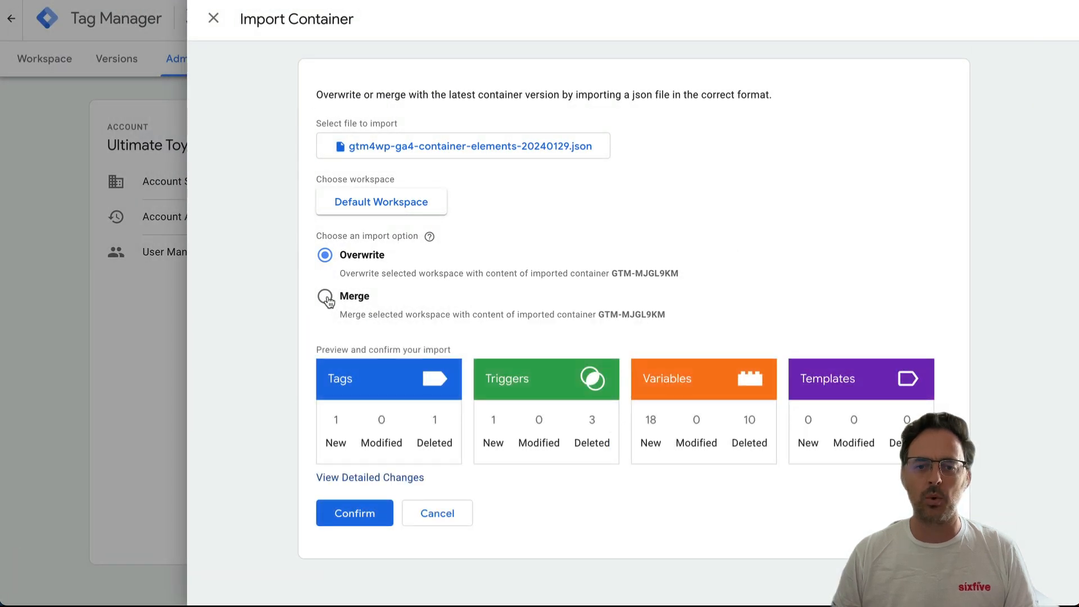
pyautogui.click(325, 296)
pyautogui.scroll(-1, 597, 278)
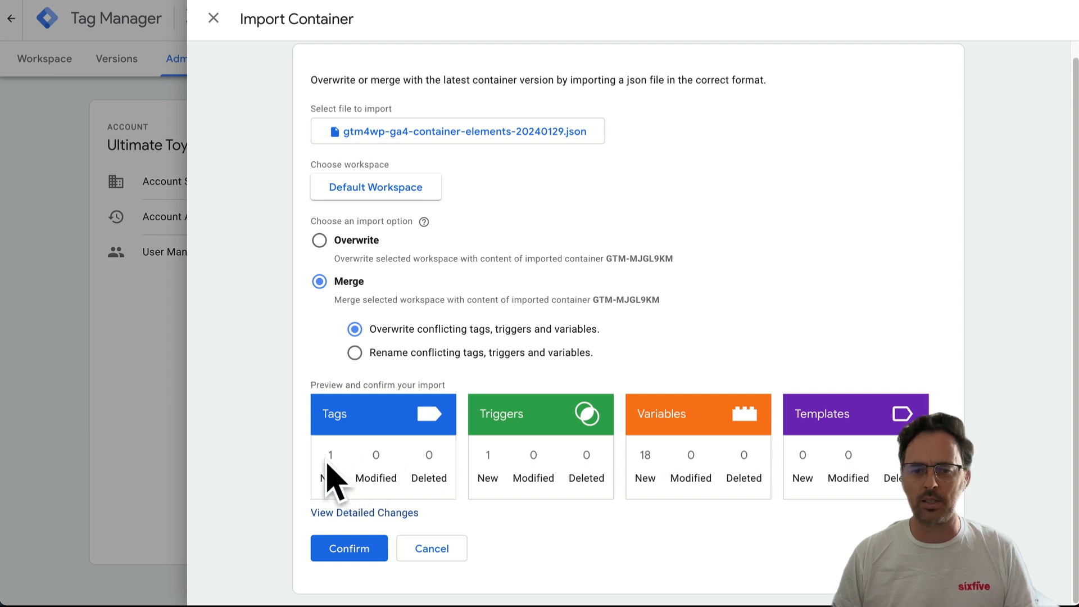
pyautogui.click(349, 548)
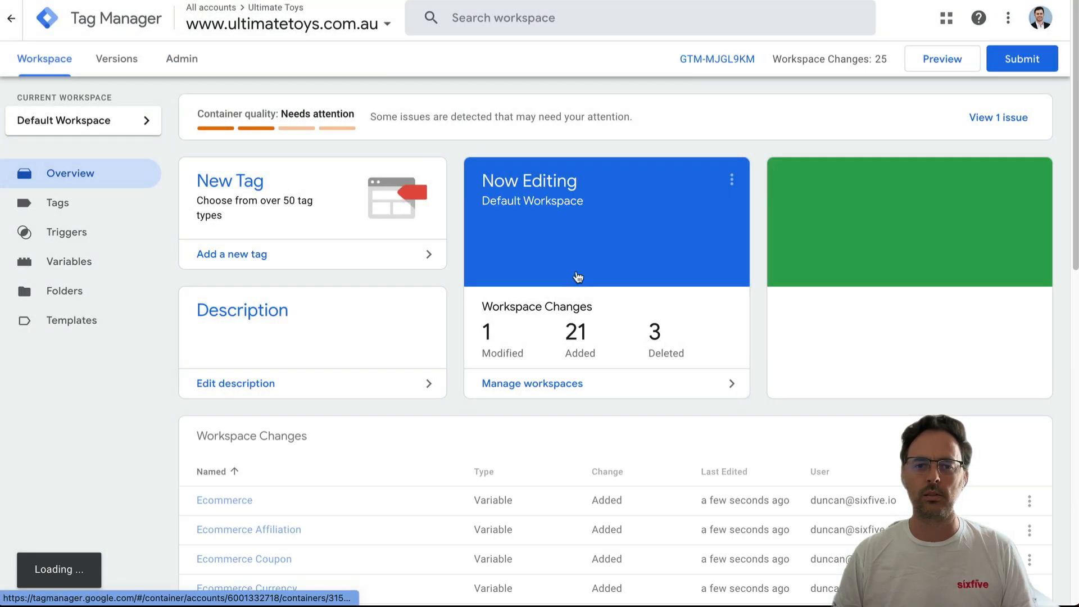
# Review the imported items among the workspace changes and check the GA4 ID variable's value and references, closing it unchanged.
pyautogui.scroll(-2, 576, 275)
pyautogui.scroll(-5, 577, 273)
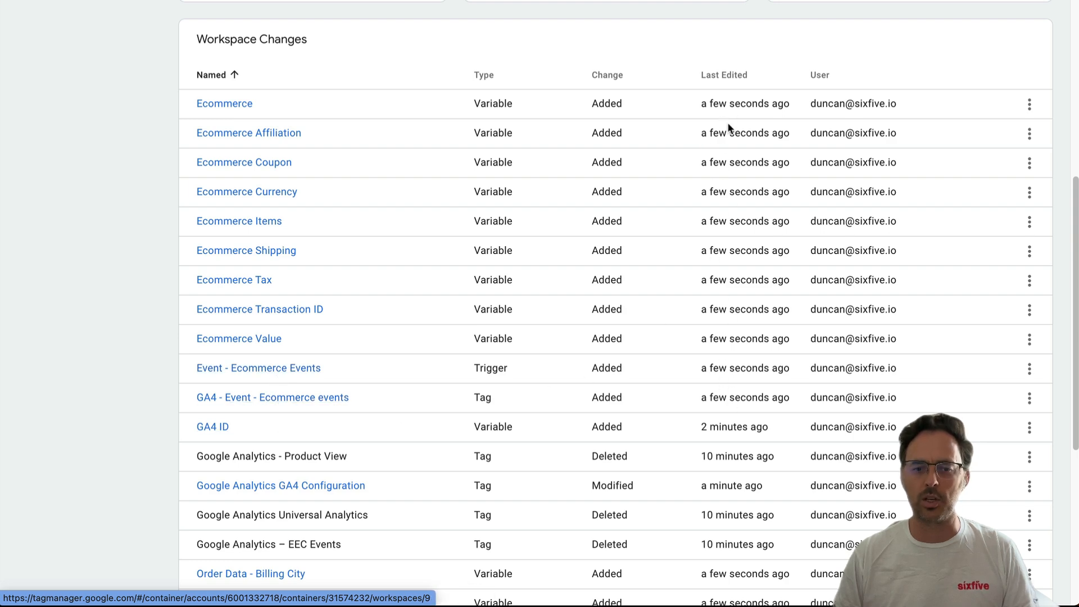
pyautogui.scroll(-1, 729, 253)
pyautogui.scroll(-2, 733, 314)
pyautogui.scroll(-3, 733, 316)
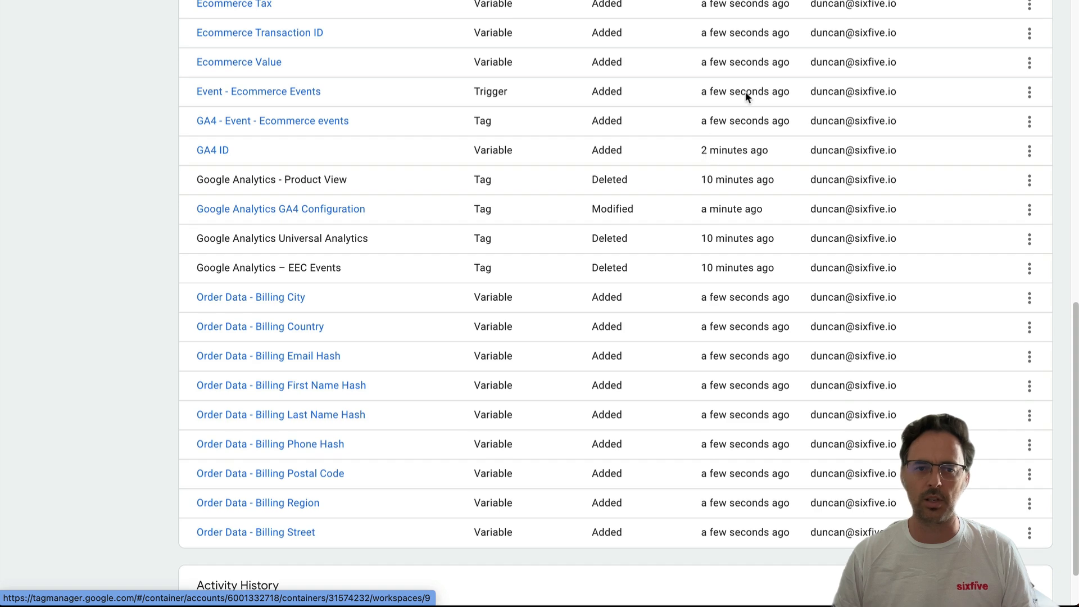
pyautogui.scroll(5, 746, 94)
pyautogui.scroll(2, 265, 404)
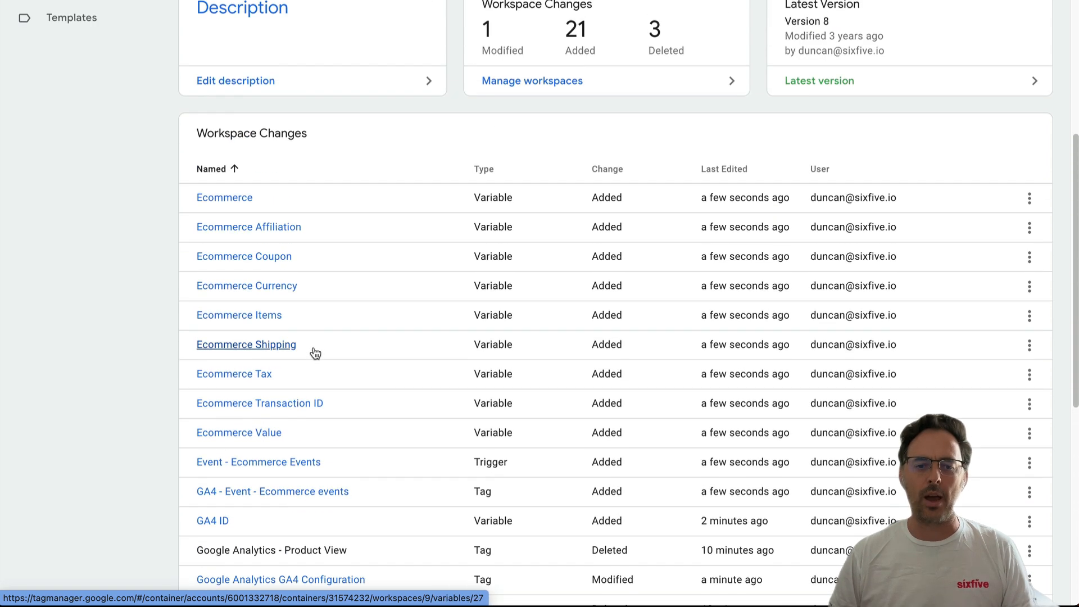
pyautogui.click(213, 521)
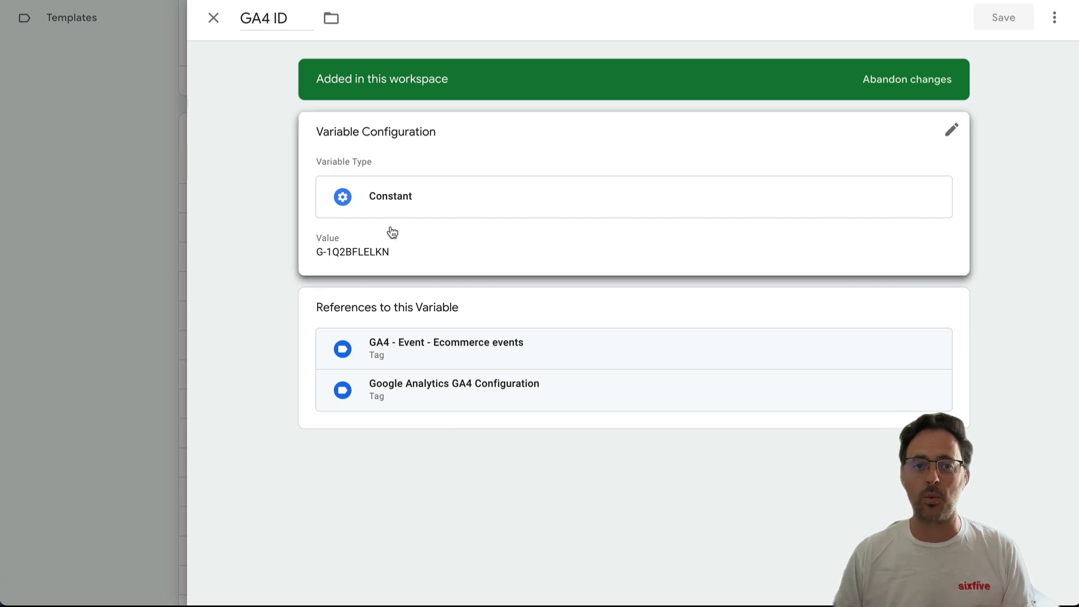
pyautogui.click(214, 18)
pyautogui.scroll(5, 343, 361)
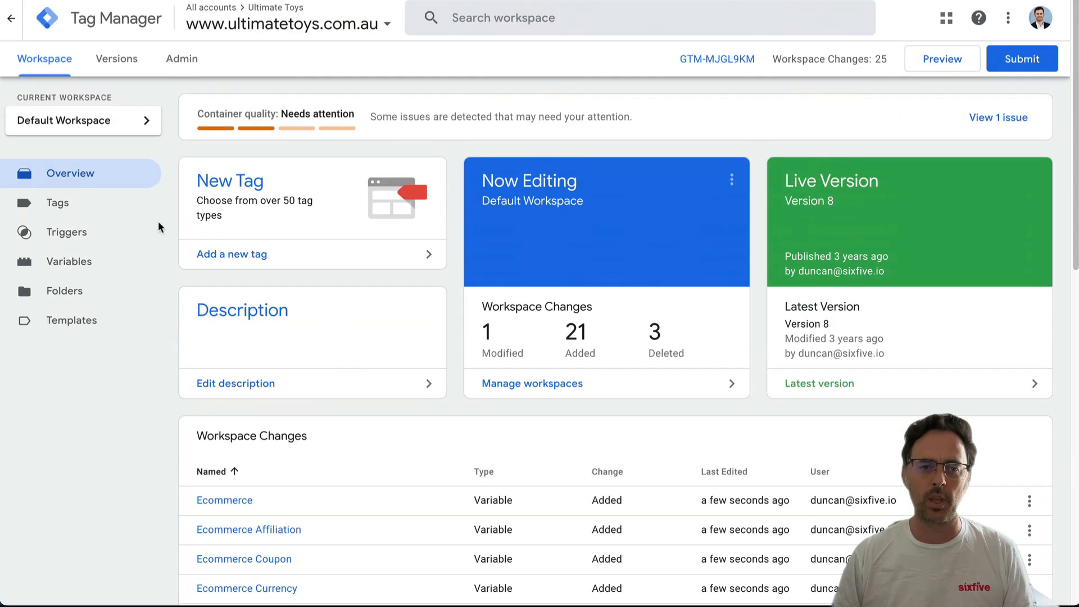
# Inspect the Google Analytics GA4 Configuration and GA4 - Event - Ecommerce events tags, closing each without changes.
pyautogui.click(56, 203)
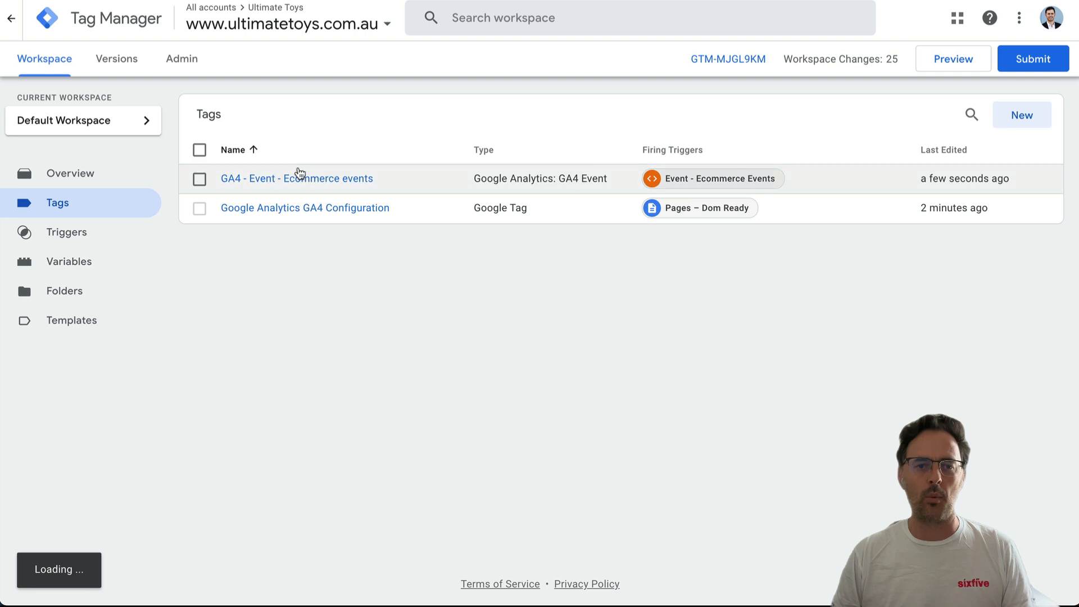
pyautogui.click(315, 208)
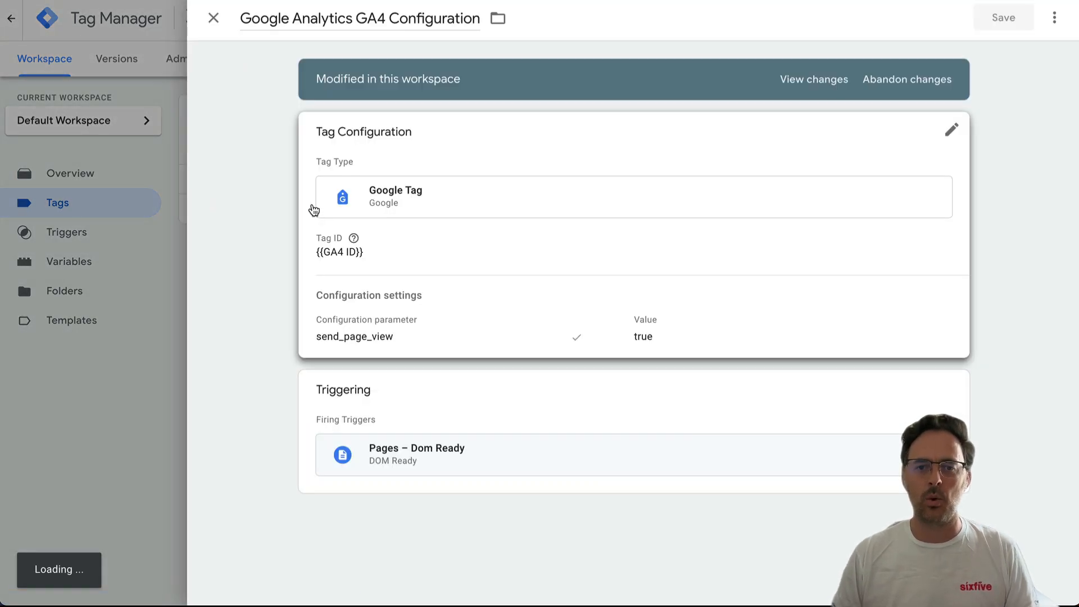
pyautogui.click(130, 397)
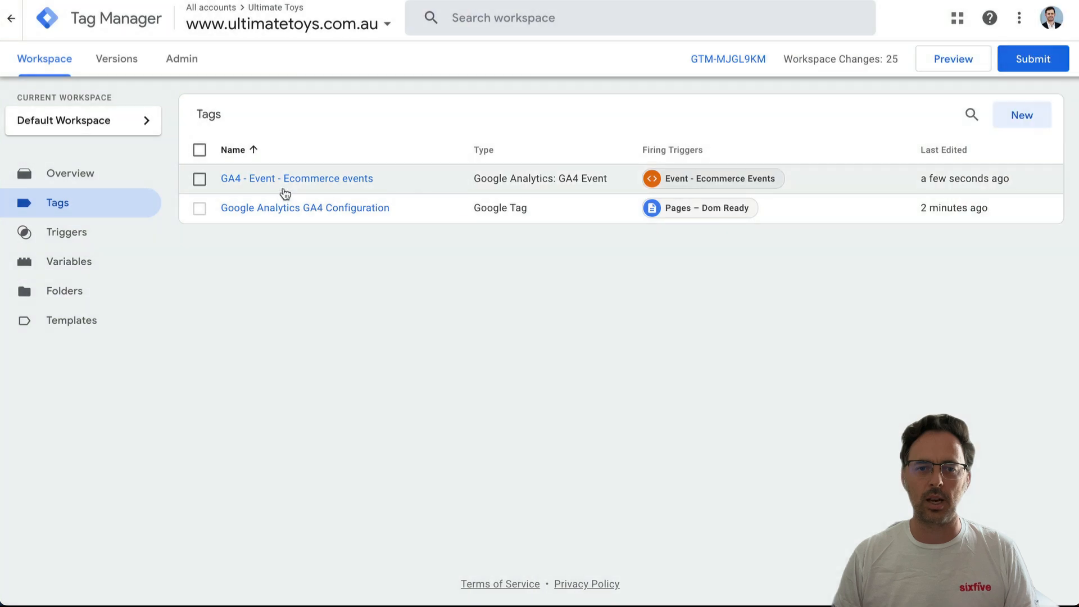
pyautogui.click(281, 180)
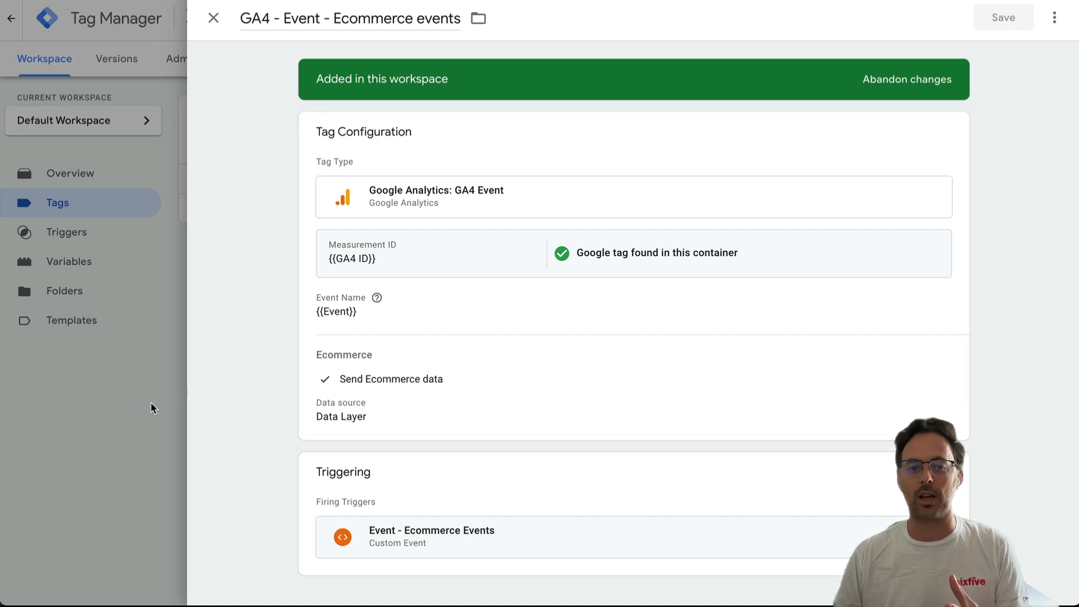
pyautogui.click(123, 406)
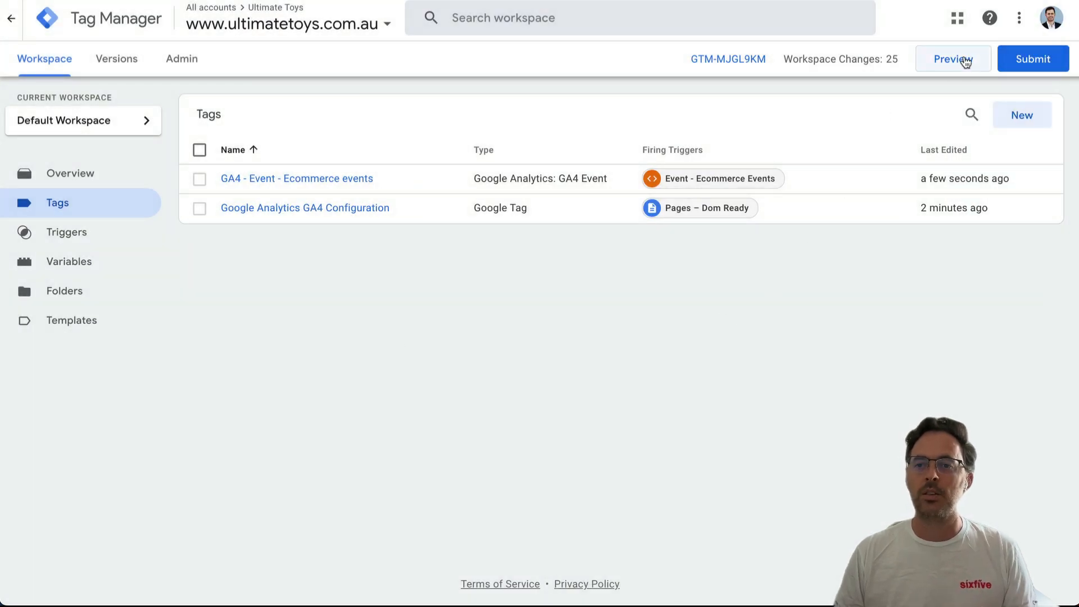
pyautogui.click(954, 59)
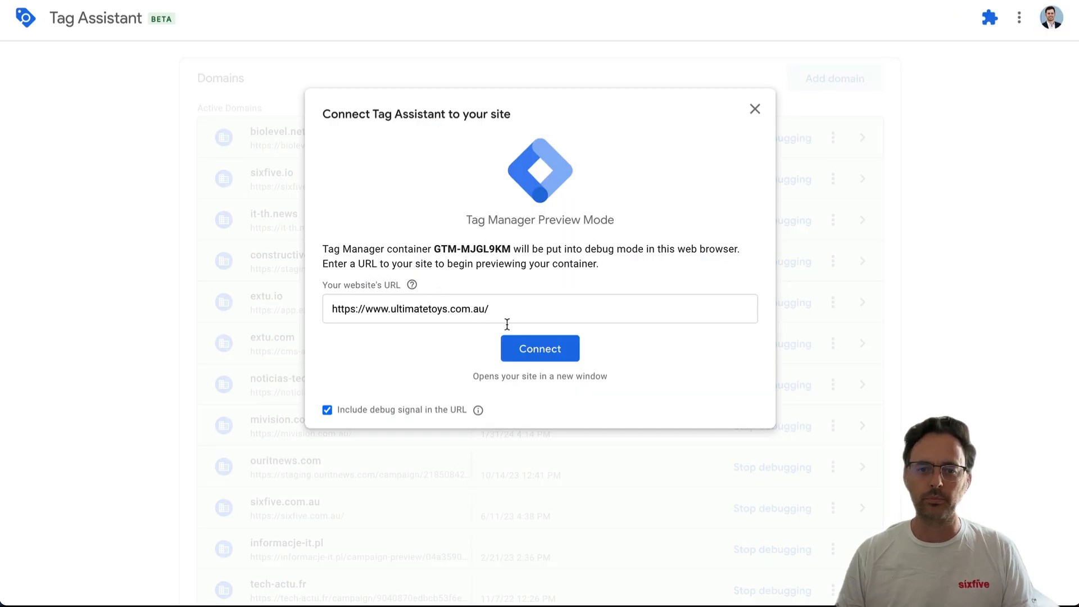
pyautogui.click(533, 350)
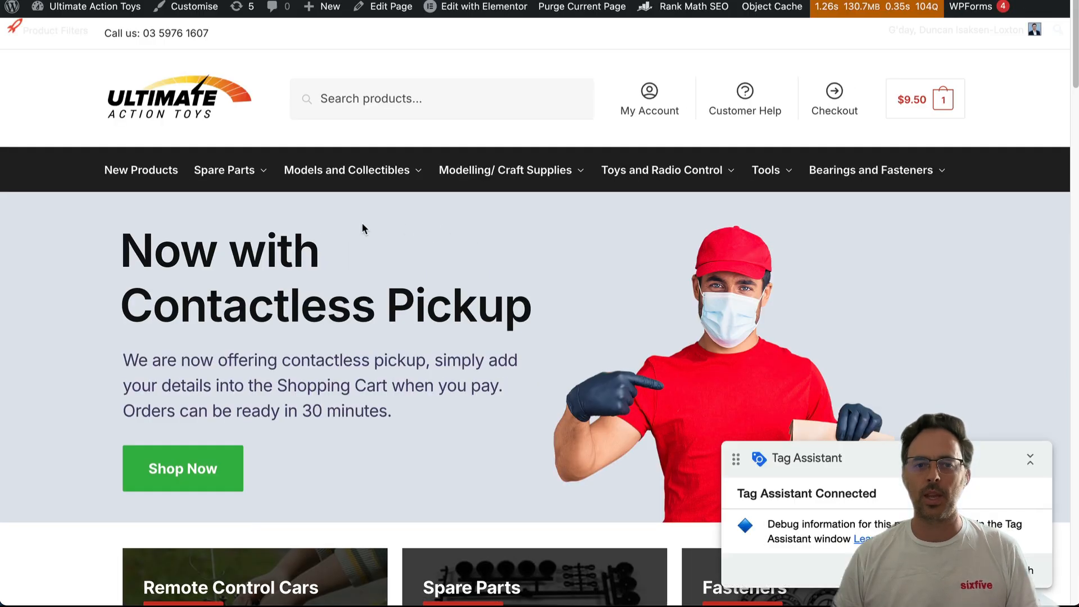
# On the store site, open the Nin-ne4220001 Free Spirit Front Cabin Set from the RC aircraft Body/ Canopy category and add it to the cart.
pyautogui.moveTo(225, 169)
pyautogui.moveTo(258, 257)
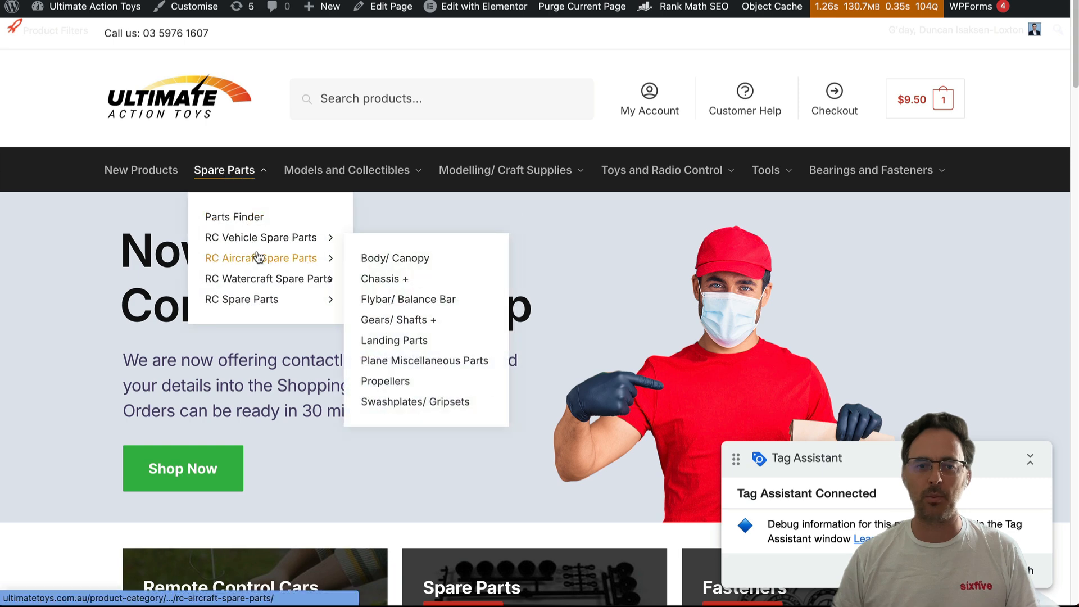
pyautogui.click(388, 268)
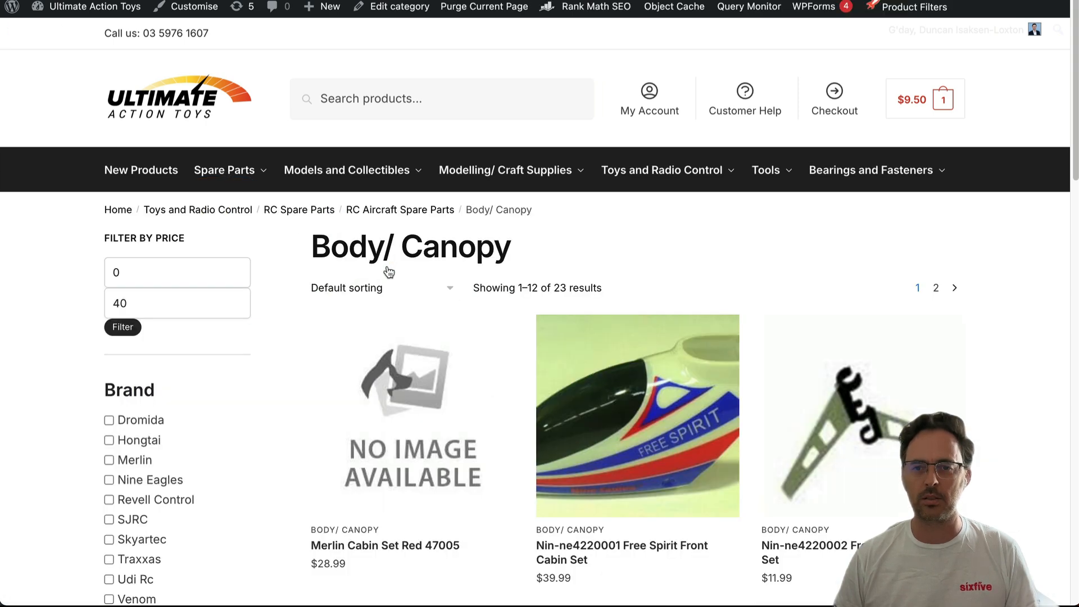
pyautogui.scroll(-1, 534, 387)
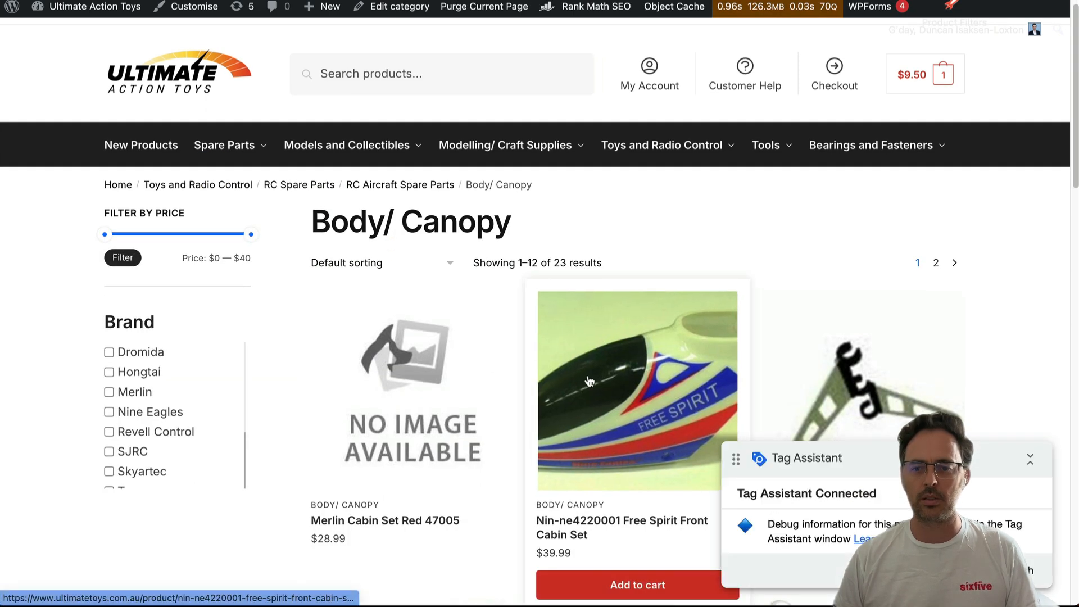
pyautogui.click(600, 357)
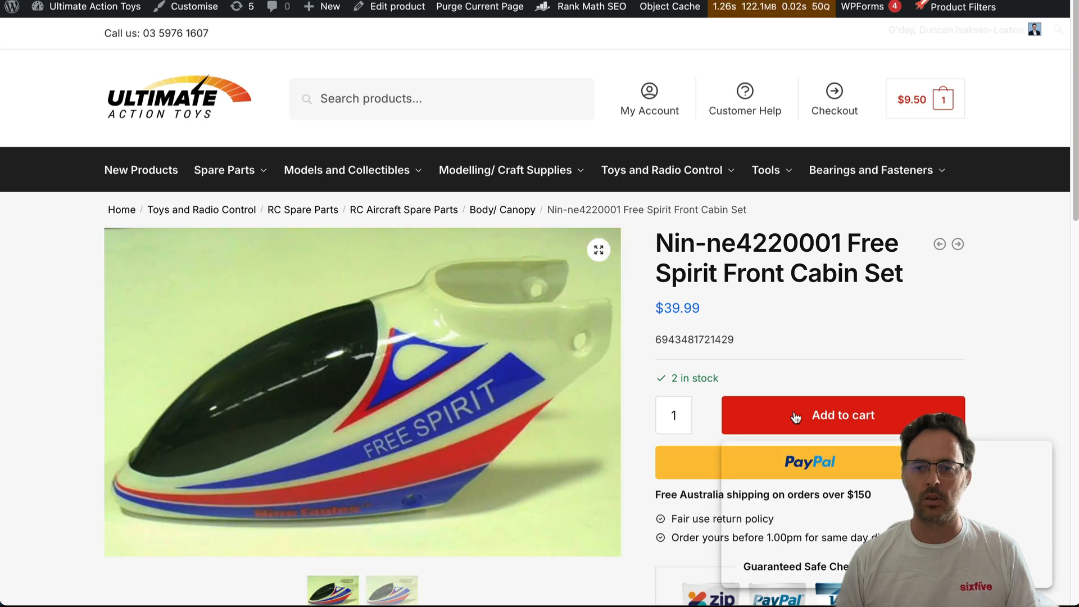
pyautogui.click(841, 419)
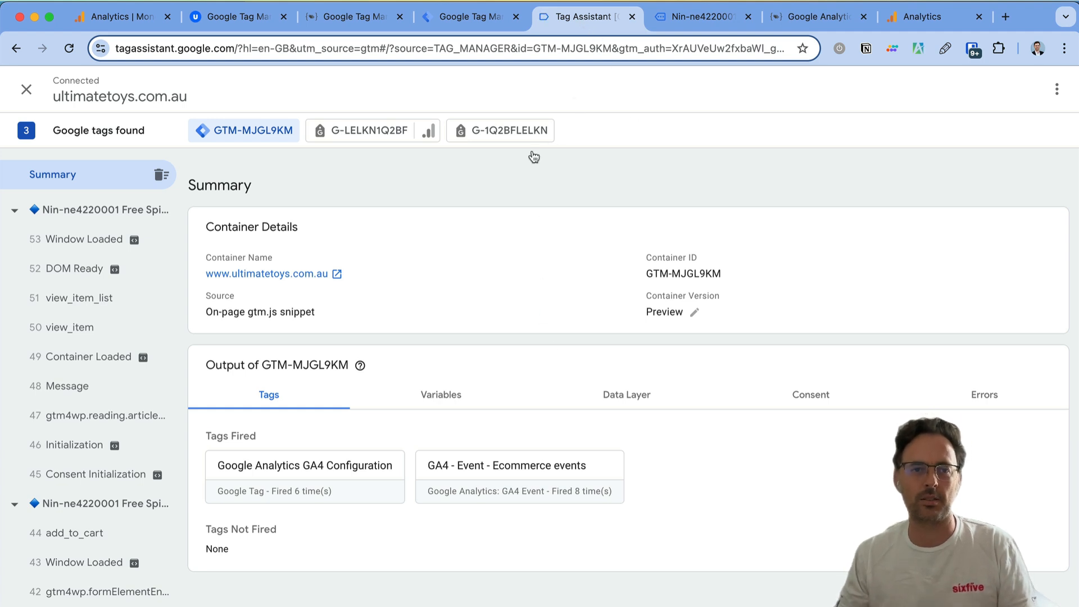
# Examine in Tag Assistant which messages fired the GA4 - Event - Ecommerce events tag, and check the Monetization overview in Google Analytics.
pyautogui.click(464, 18)
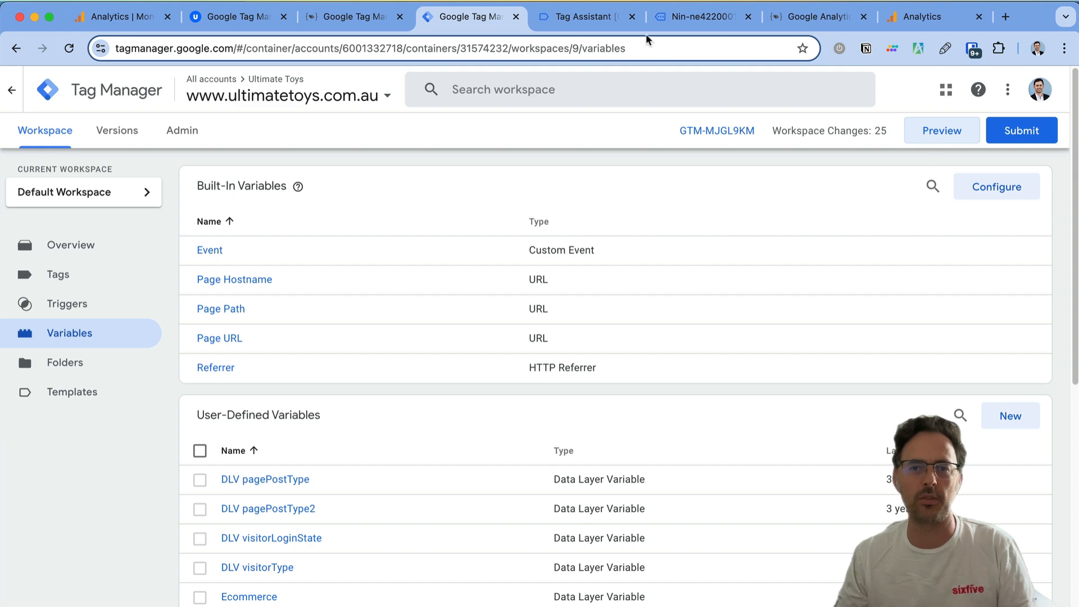
pyautogui.click(573, 22)
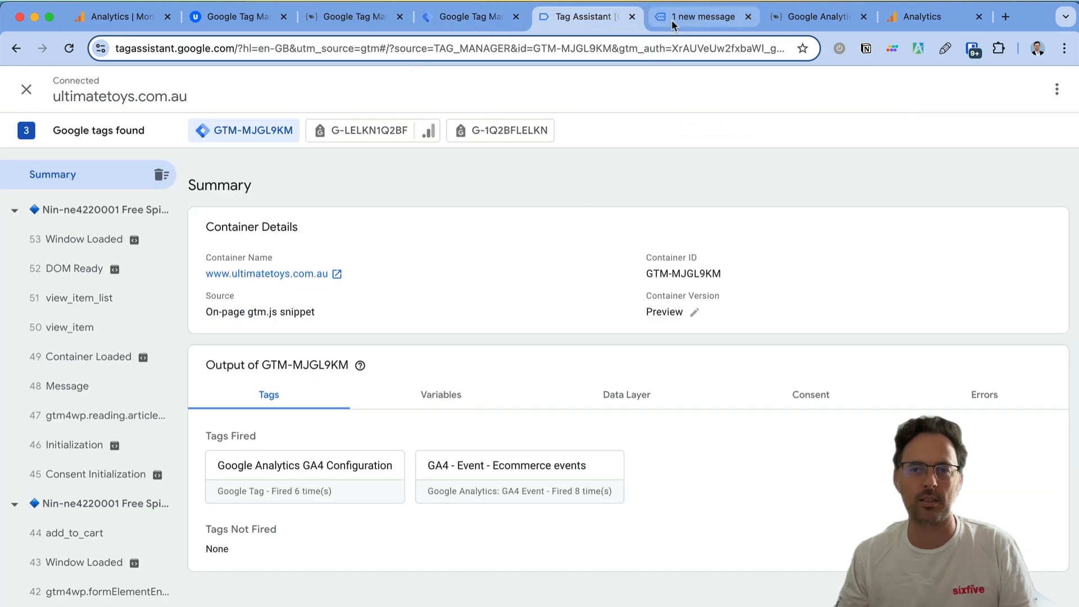
pyautogui.click(671, 19)
pyautogui.click(580, 21)
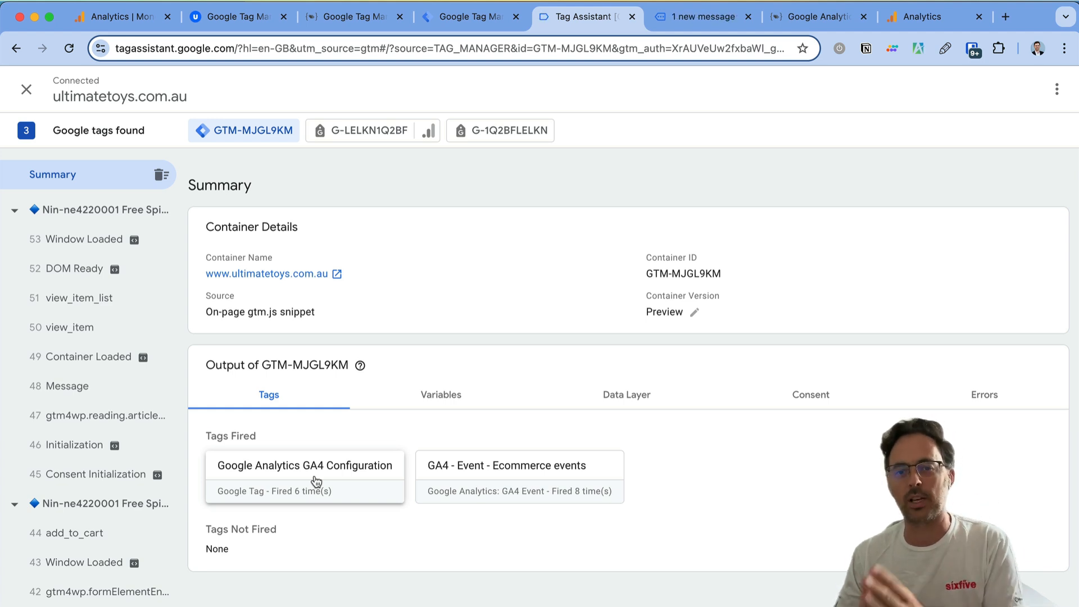
pyautogui.click(470, 482)
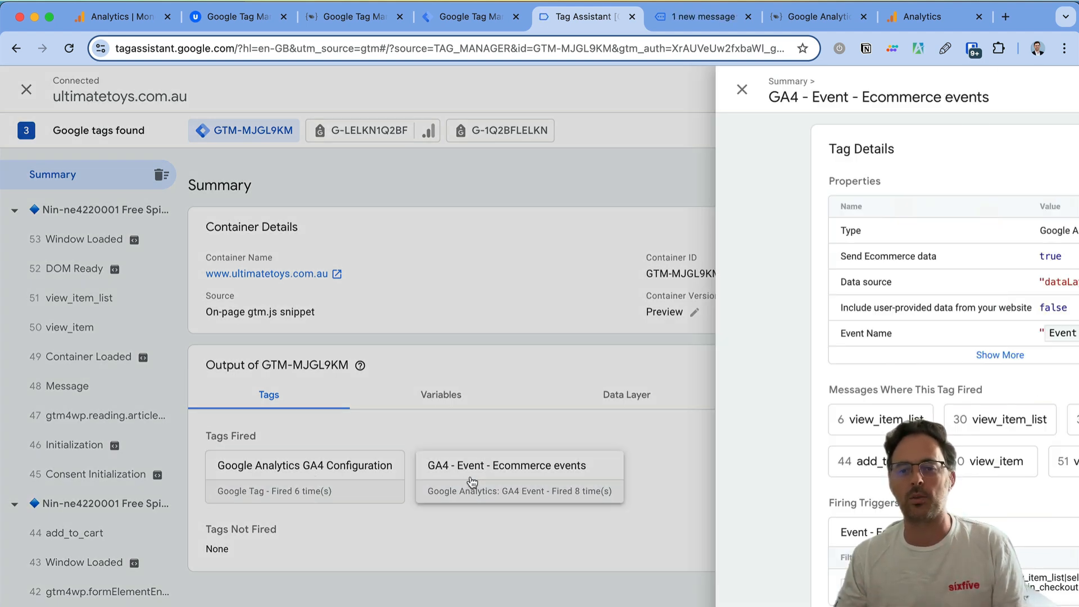
pyautogui.scroll(-1, 903, 346)
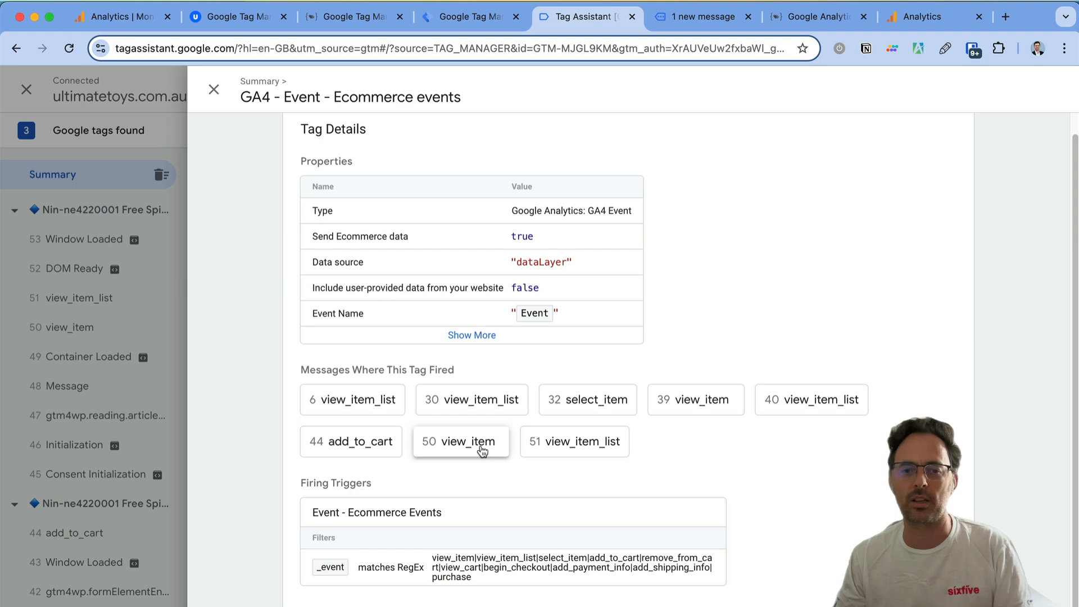
pyautogui.click(214, 89)
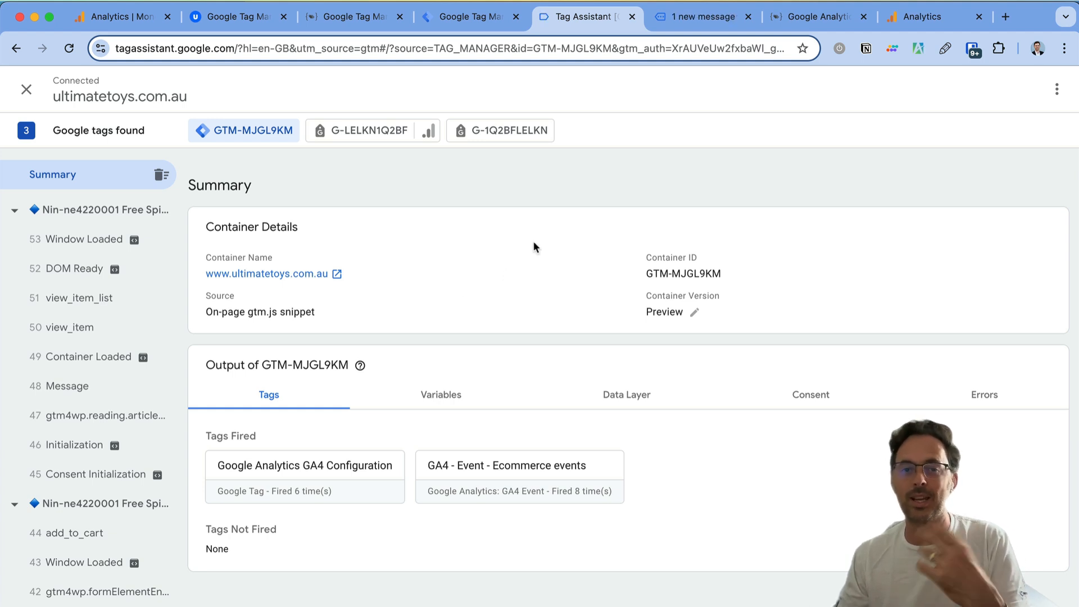
pyautogui.click(121, 20)
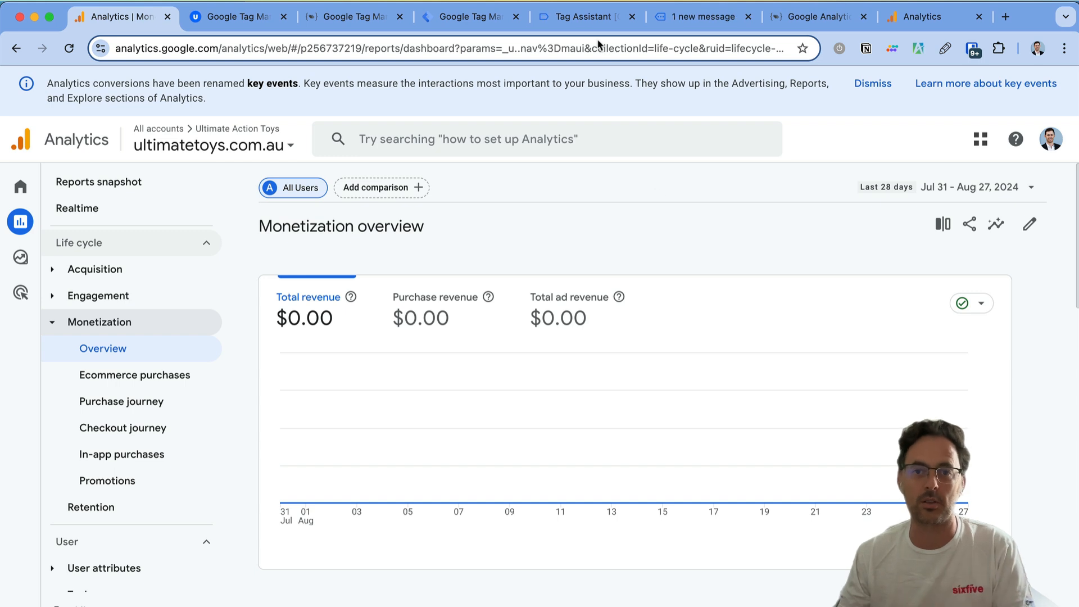
pyautogui.click(559, 20)
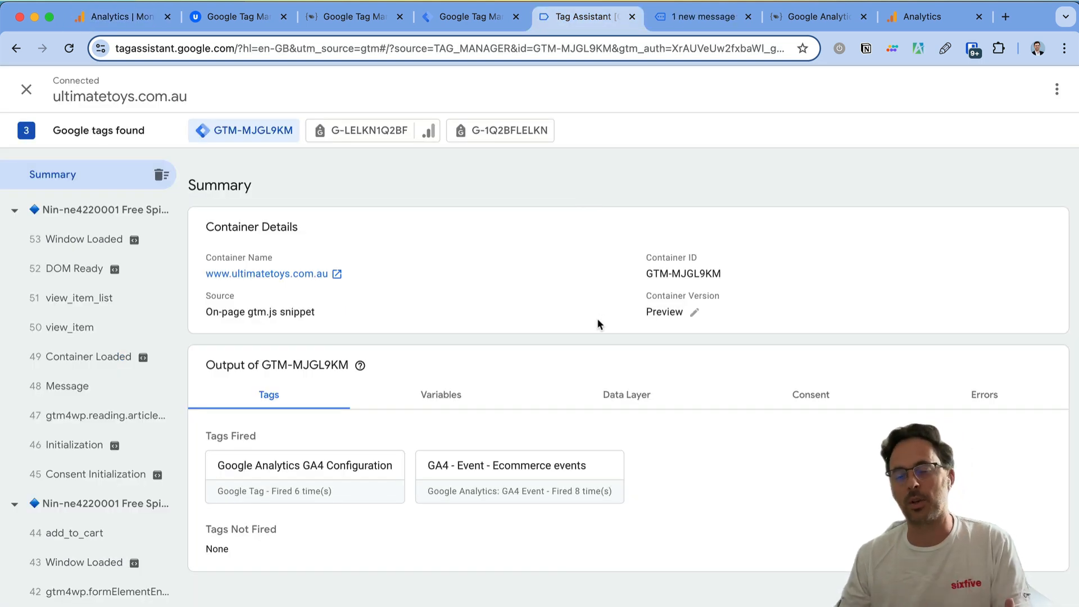
# Submit the workspace changes in Tag Manager and publish them to Live as a version named "Added Ecommerce Tracking".
pyautogui.hotkey('ctrl', 'shift', 'Tab')
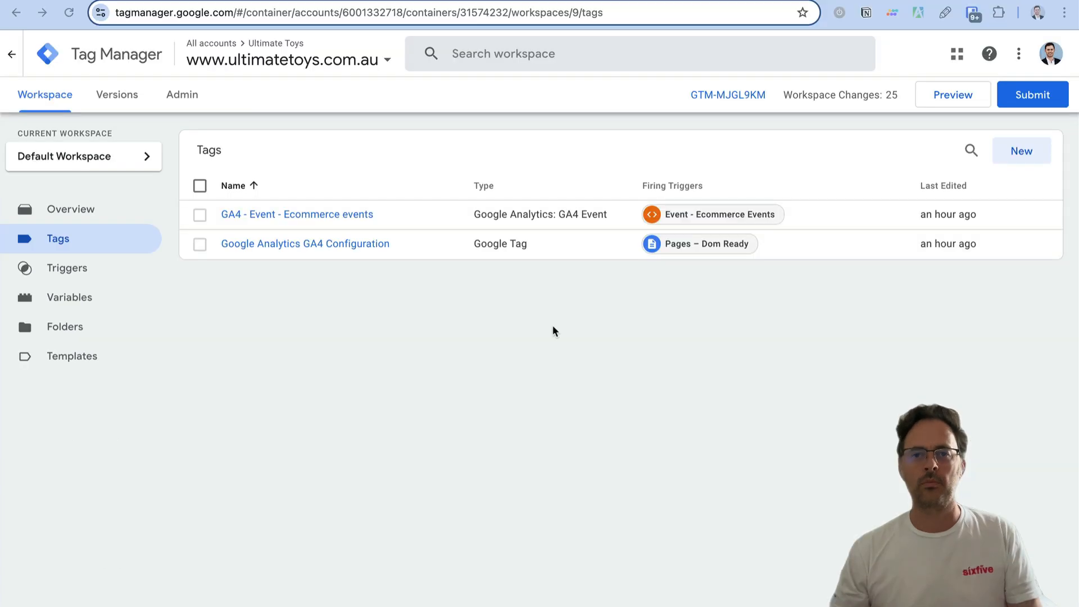
pyautogui.click(1029, 96)
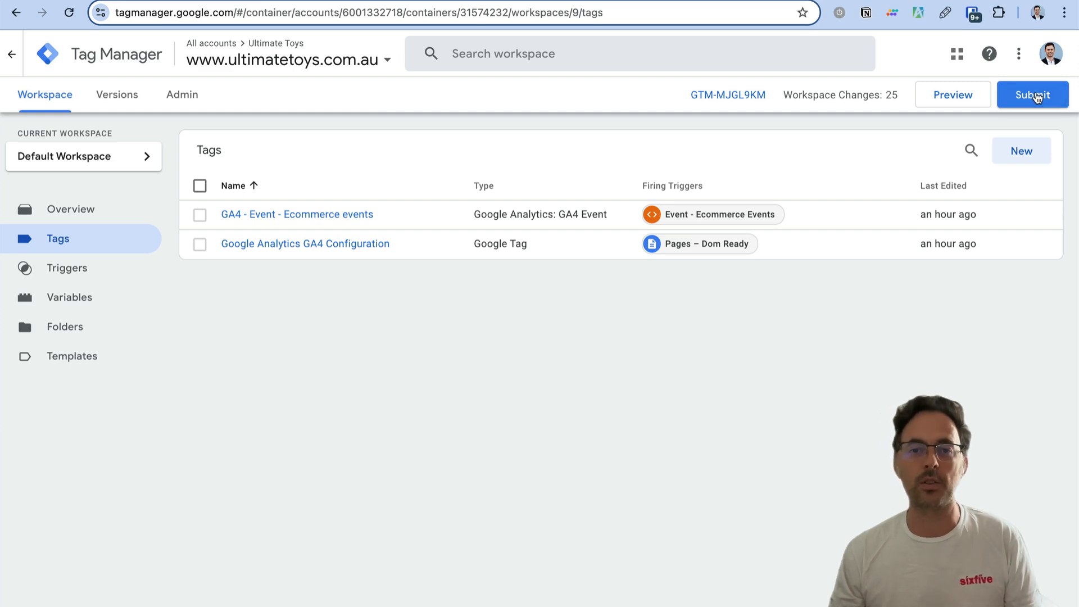
pyautogui.click(391, 228)
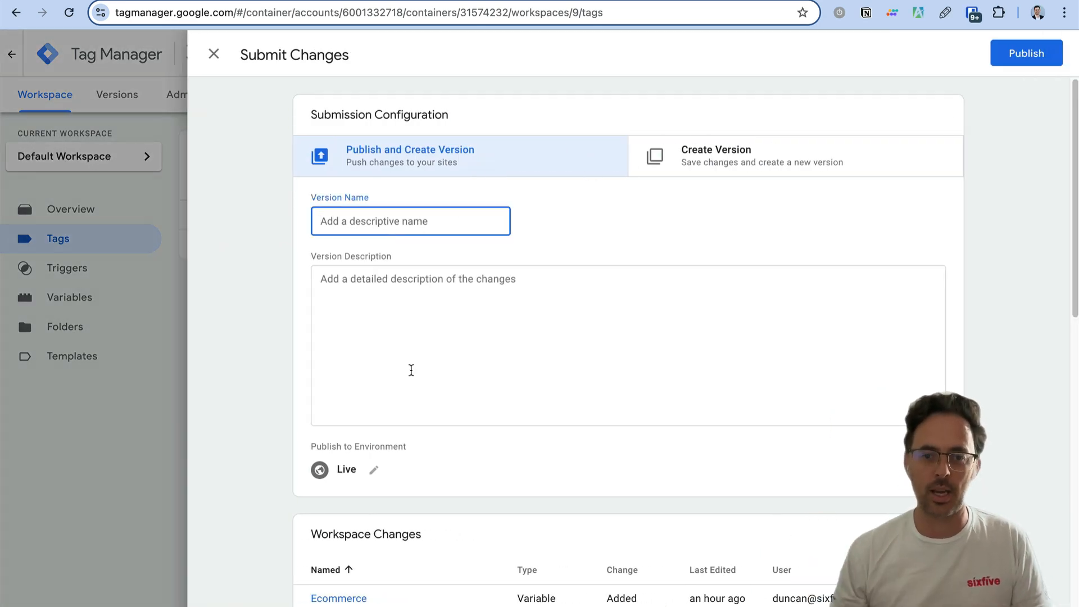
pyautogui.scroll(-15, 478, 414)
pyautogui.scroll(15, 506, 415)
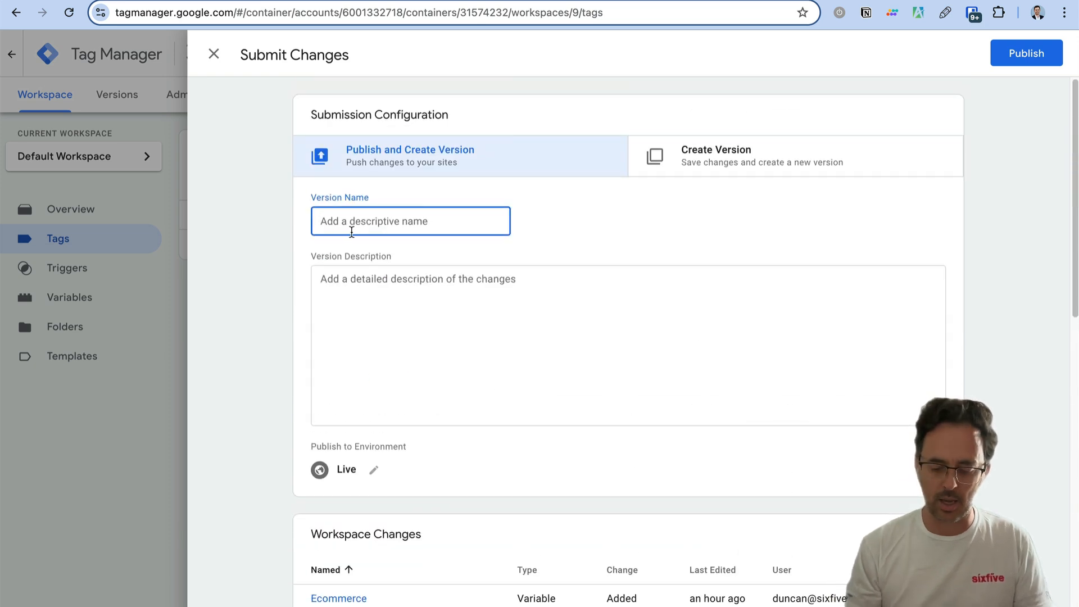
pyautogui.write('Added')
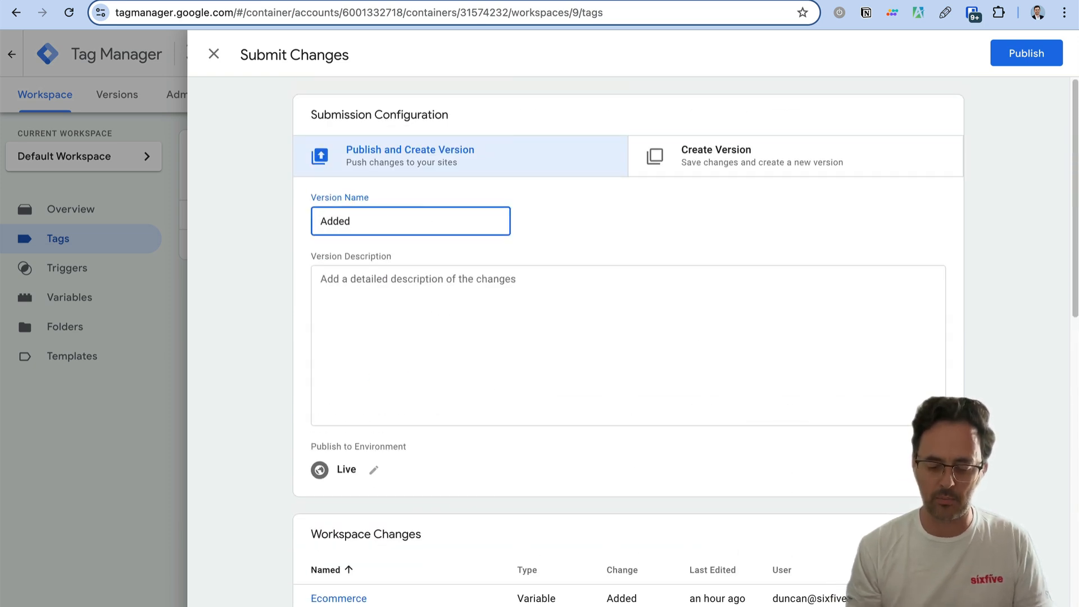
pyautogui.write(' Ecommerce Tra')
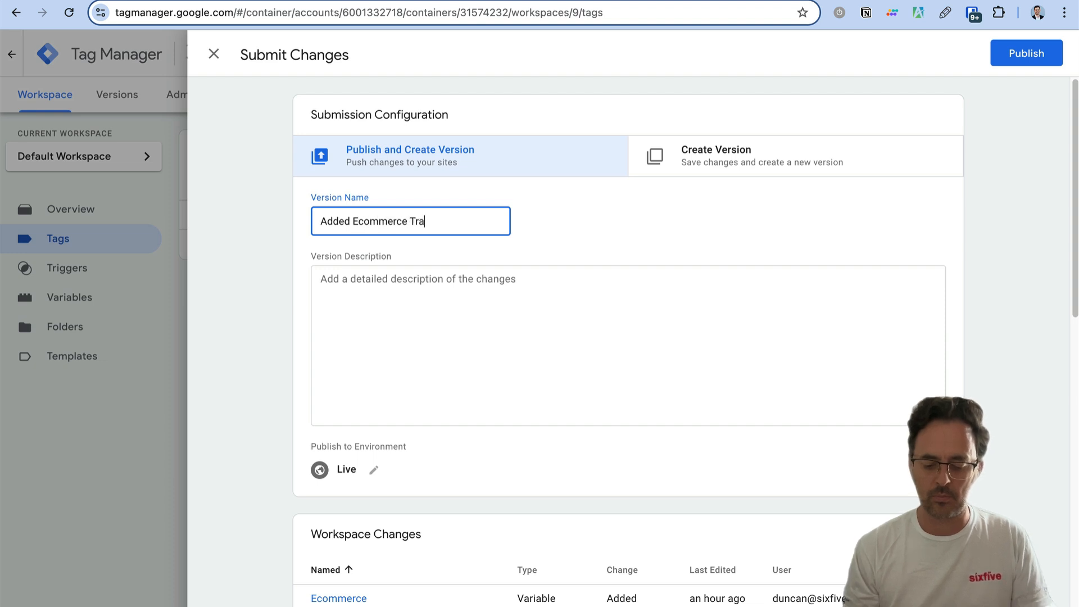
pyautogui.write('cking')
pyautogui.click(414, 300)
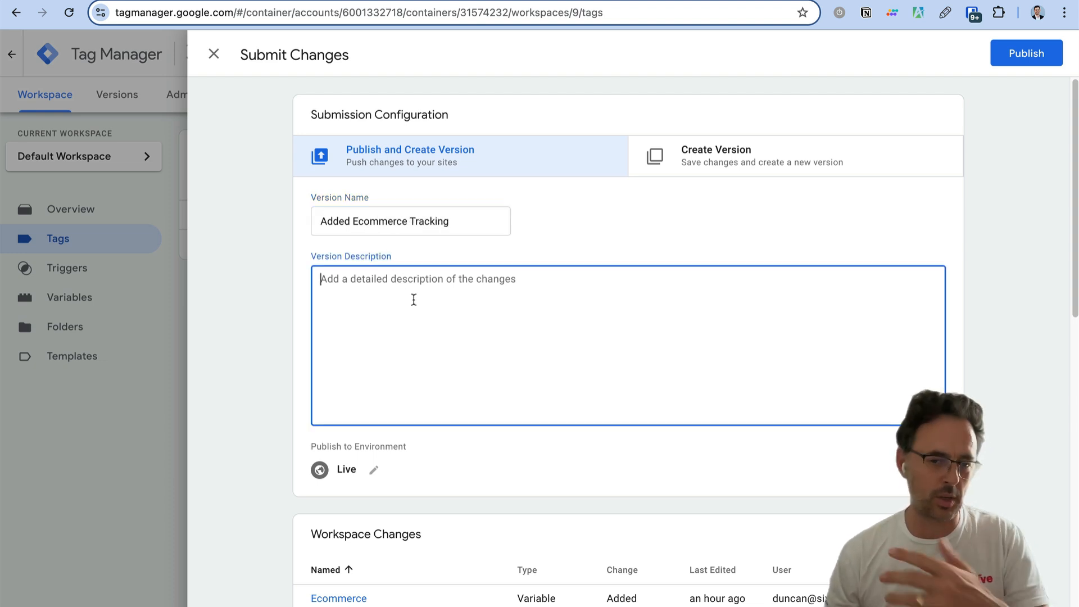
pyautogui.click(1014, 53)
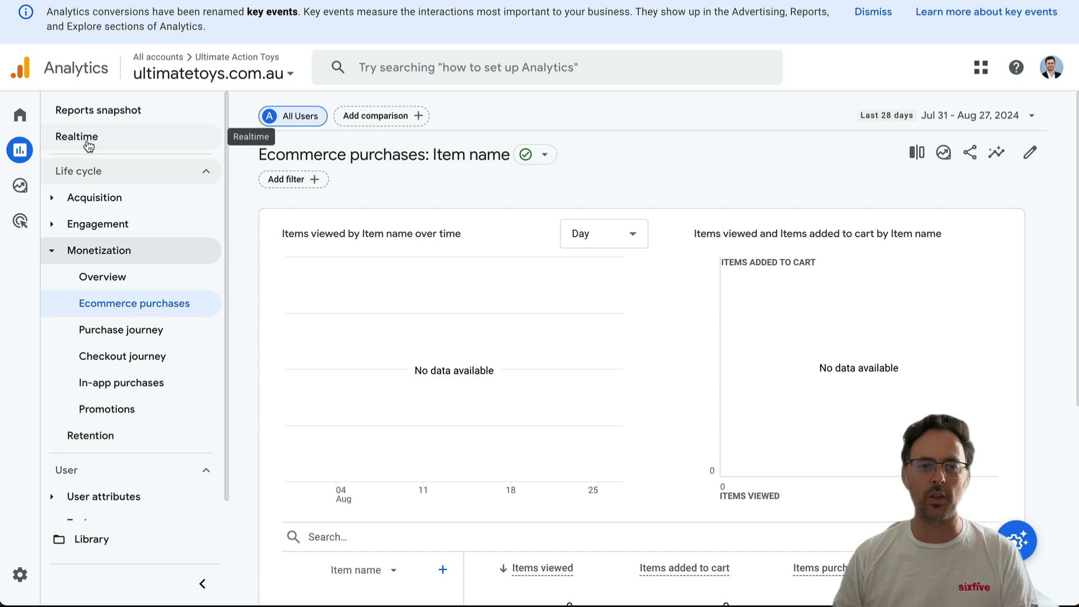
# Examine the page views and event counts in the Google Analytics Realtime report, and view the Monetization overview.
pyautogui.click(88, 140)
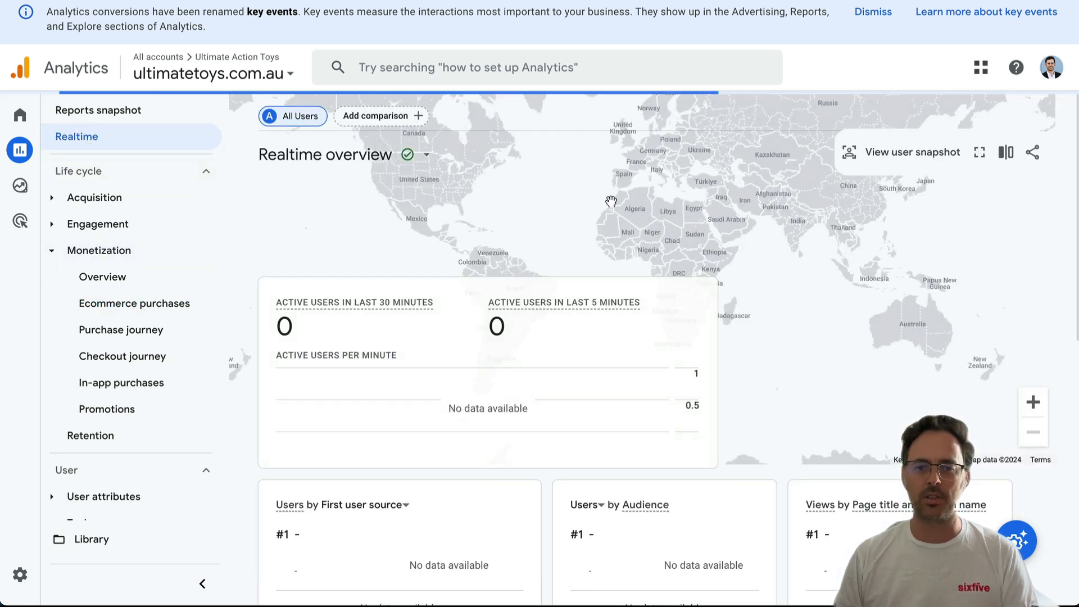
pyautogui.moveTo(656, 413)
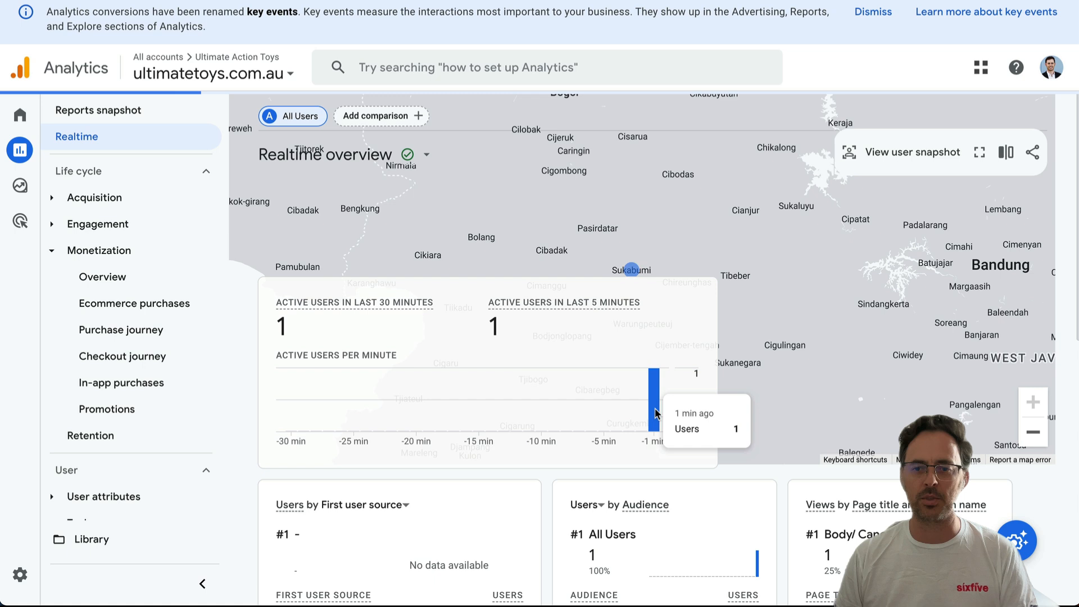
pyautogui.scroll(-3, 656, 393)
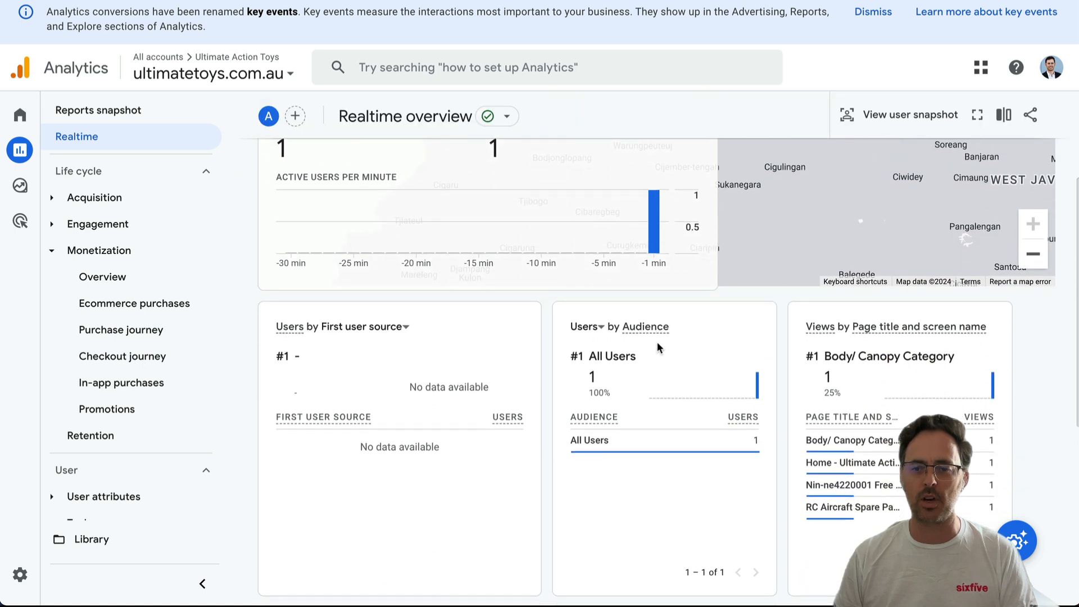
pyautogui.scroll(-2, 657, 347)
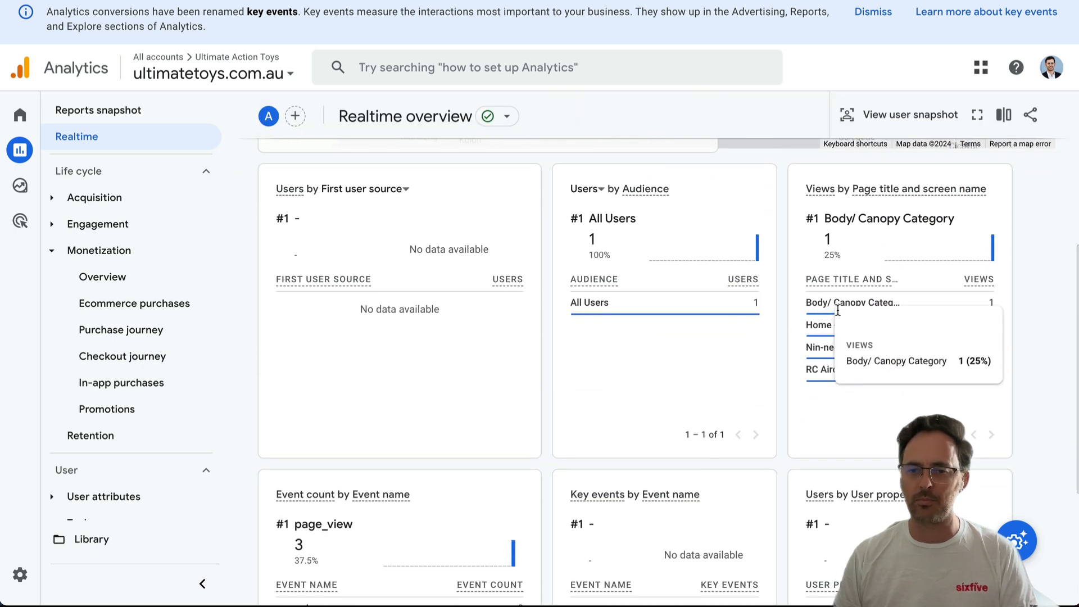
pyautogui.scroll(-3, 847, 328)
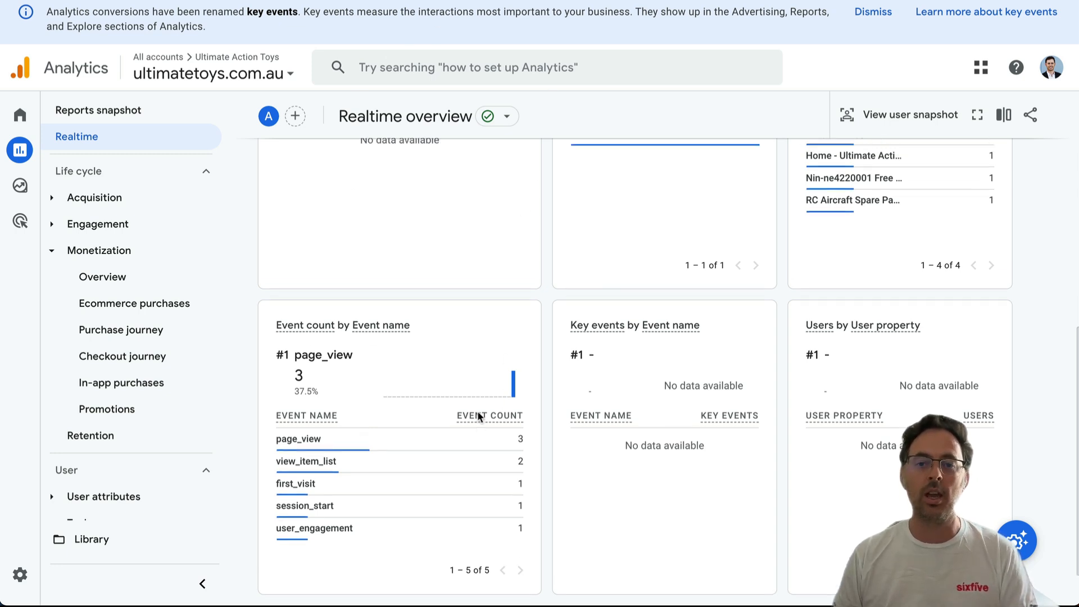
pyautogui.scroll(1, 483, 407)
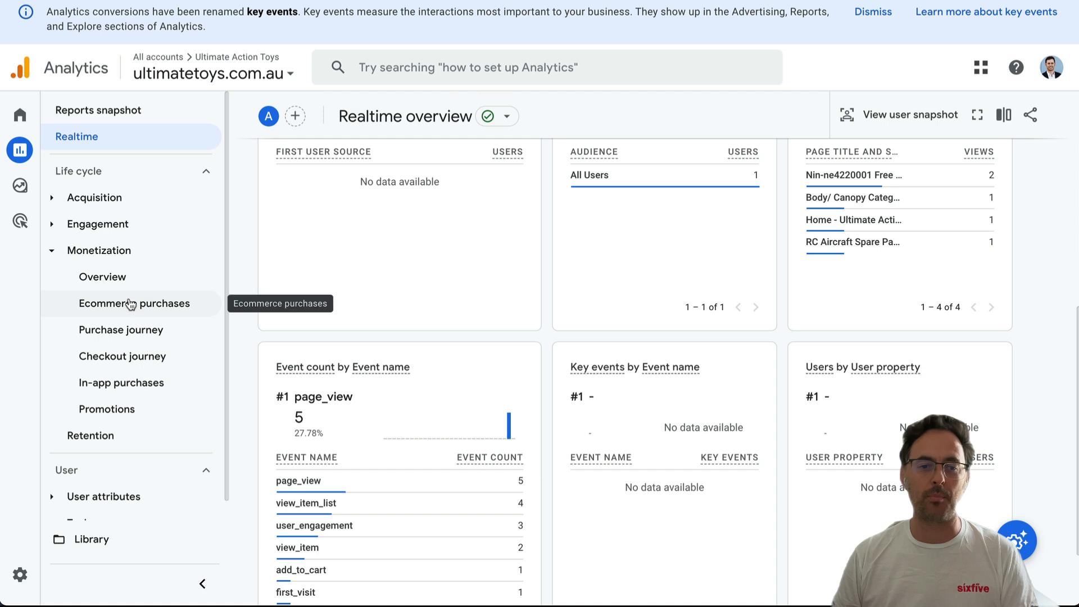
pyautogui.click(102, 279)
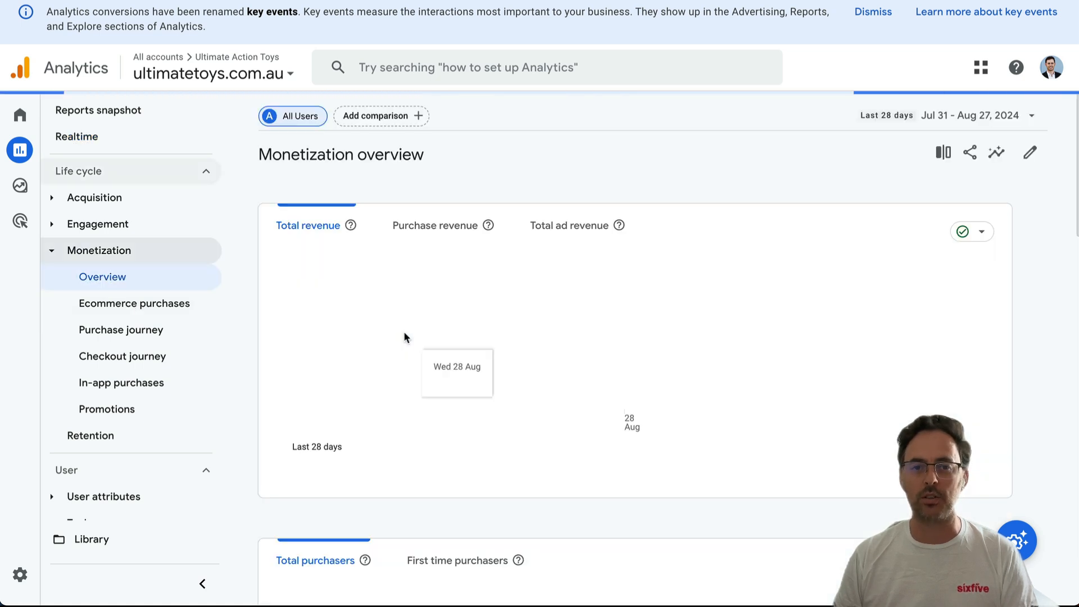
pyautogui.scroll(-5, 713, 228)
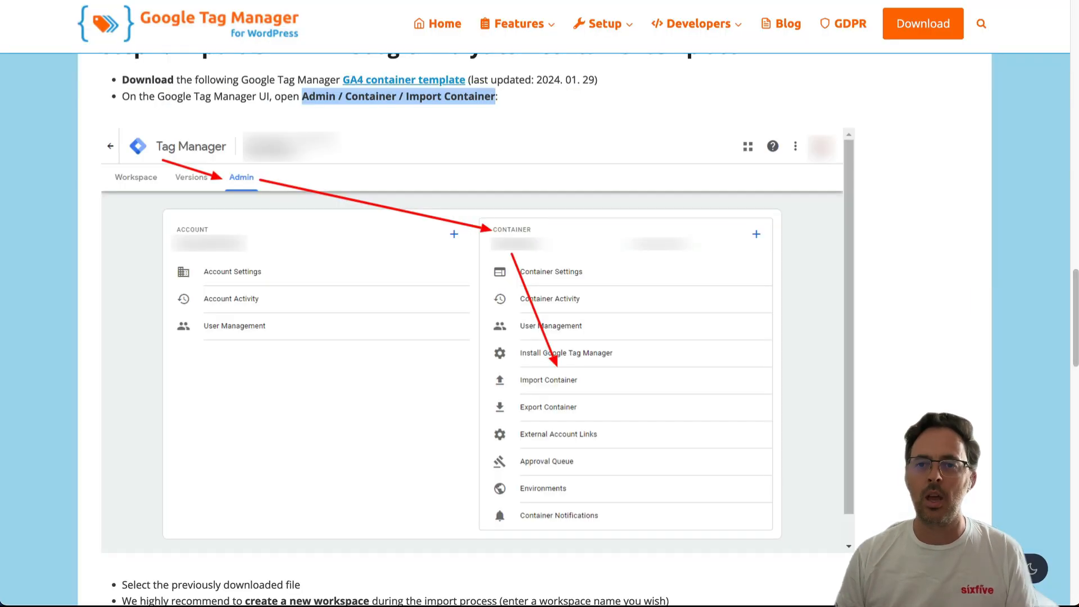
# Review the GTM4WP guide's container import instructions and Step 2 on completing the ecommerce event tag, through to its final publishing note.
pyautogui.scroll(-4, 557, 232)
pyautogui.scroll(-6, 563, 233)
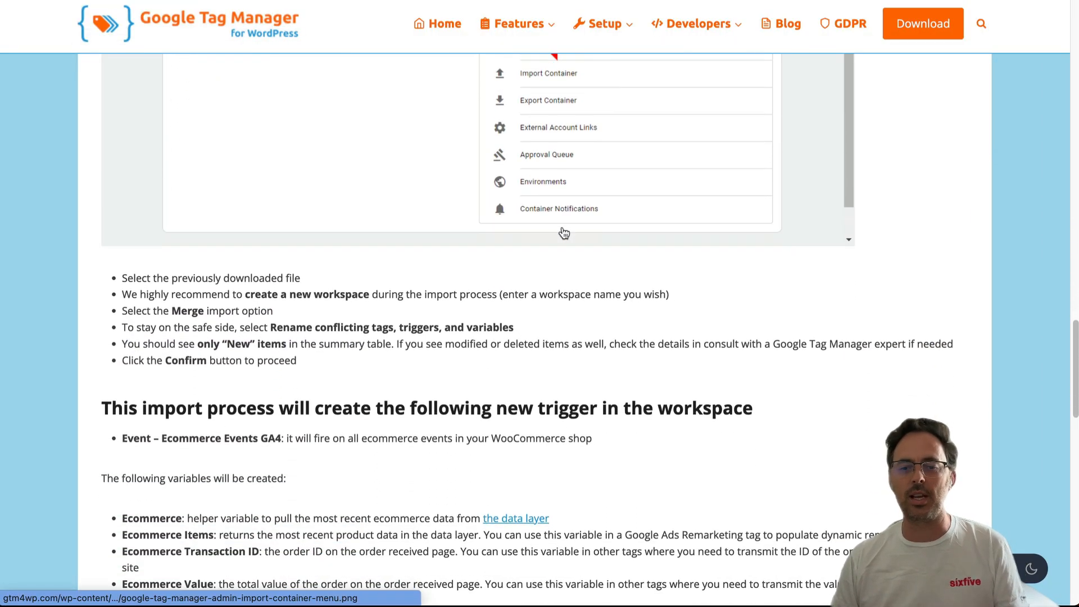
pyautogui.scroll(-9, 561, 231)
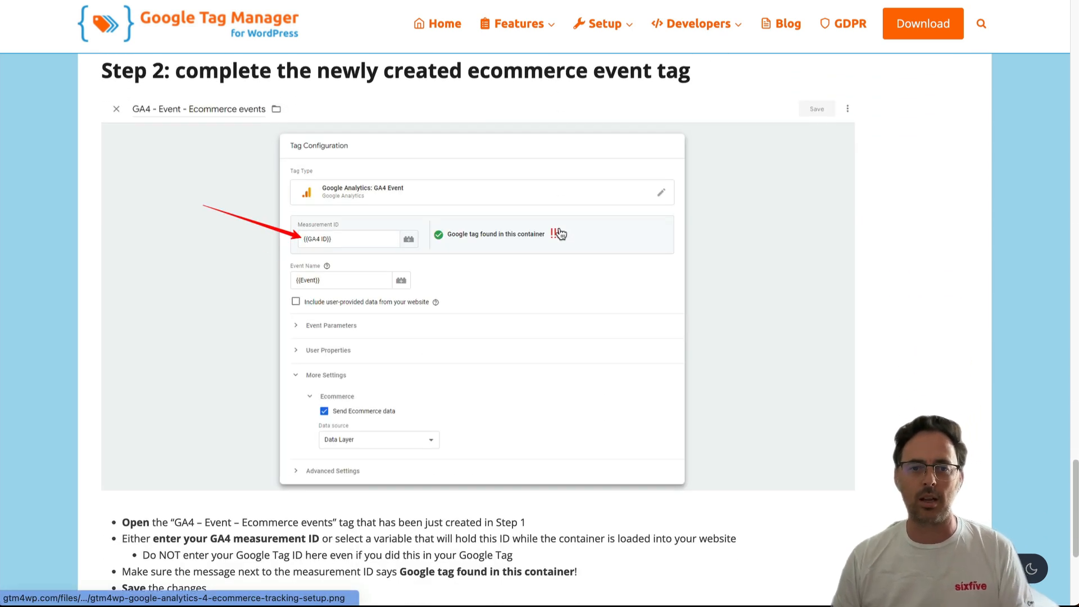
pyautogui.scroll(-5, 561, 233)
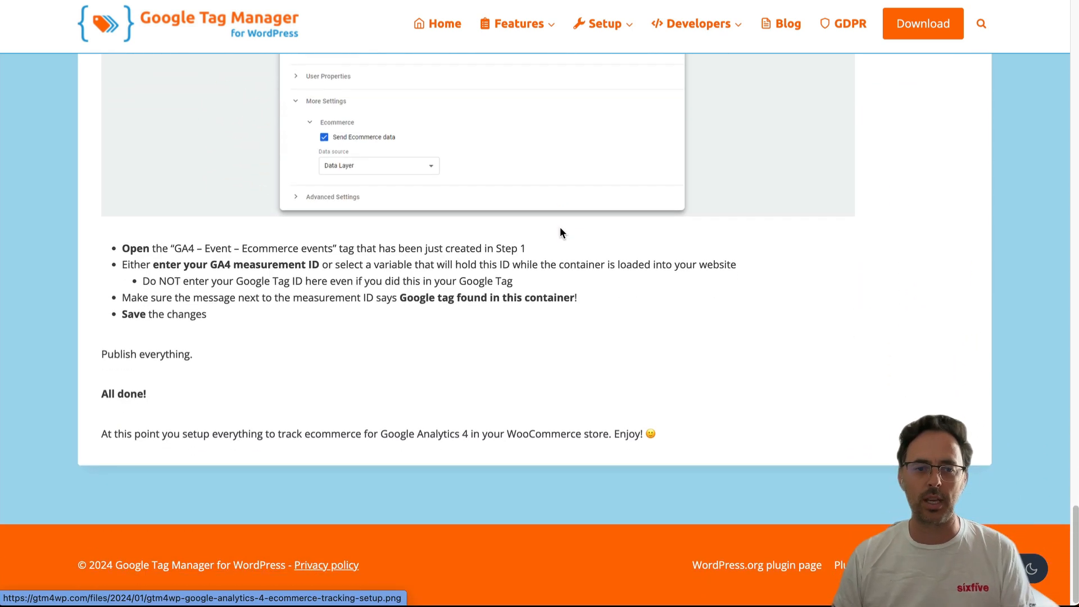